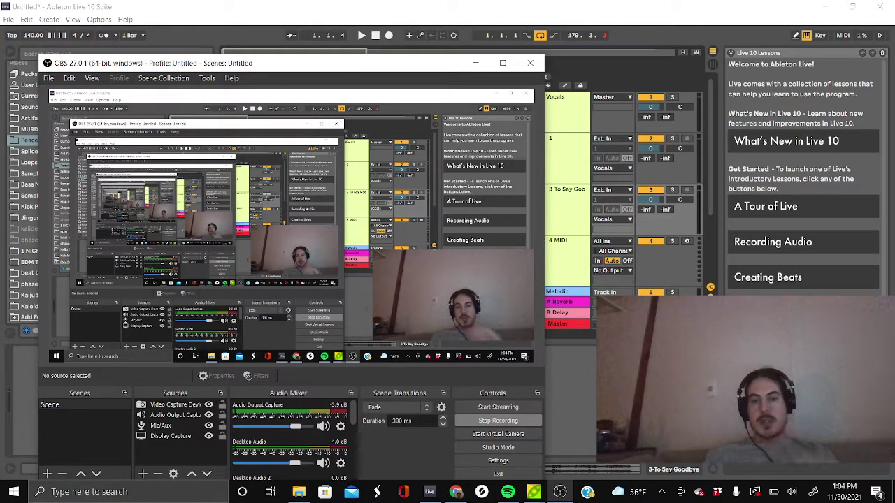
# Step: Bring Live in front of OBS, zoom out to the full song, and select the To Say Goodbye clip
pyautogui.click(583, 406)
pyautogui.moveTo(362, 74); pyautogui.dragTo(361, 65)
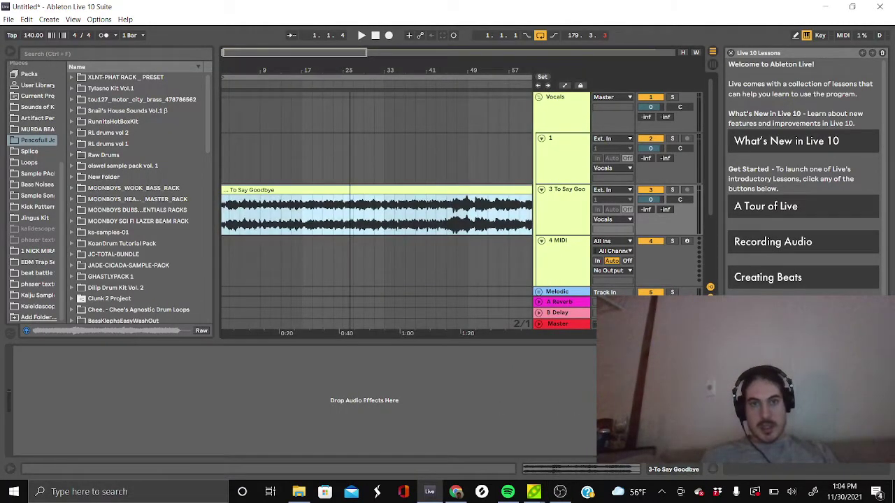
pyautogui.click(339, 217)
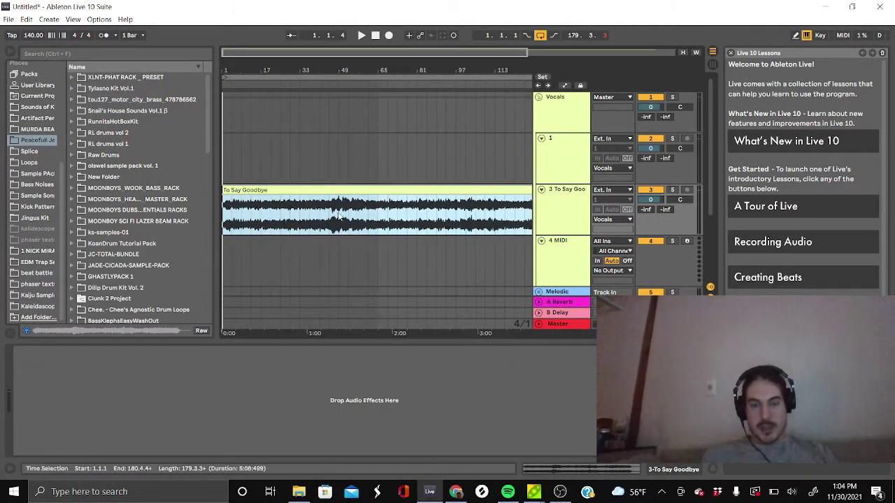
pyautogui.click(290, 190)
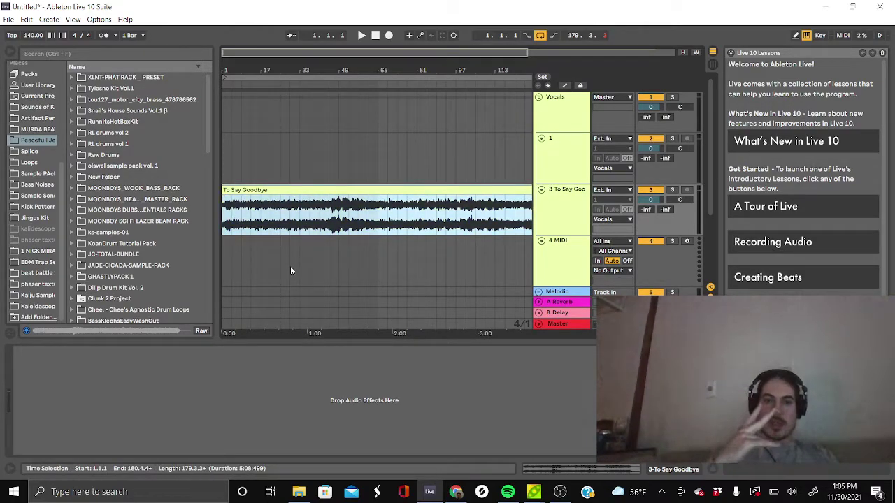
# Step: Search the browser for 'gran' and load ml.Granulator onto MIDI track 4
pyautogui.click(77, 55)
pyautogui.write('gran')
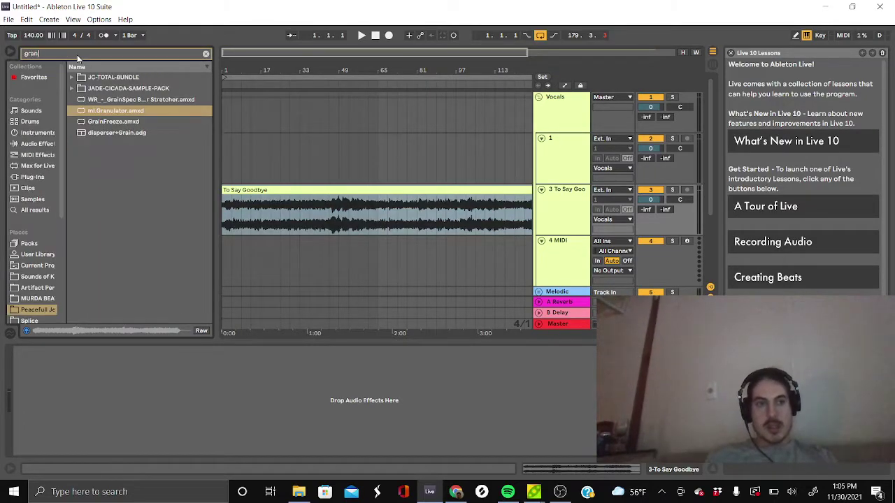
pyautogui.click(93, 79)
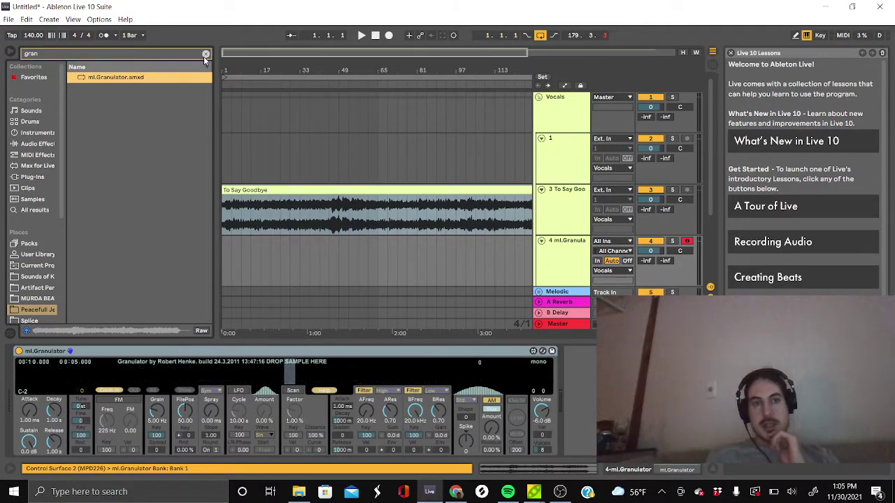
# Step: Add WR-Random Number - Updated before the Granulator and remove its DecayTime mapping
pyautogui.click(205, 54)
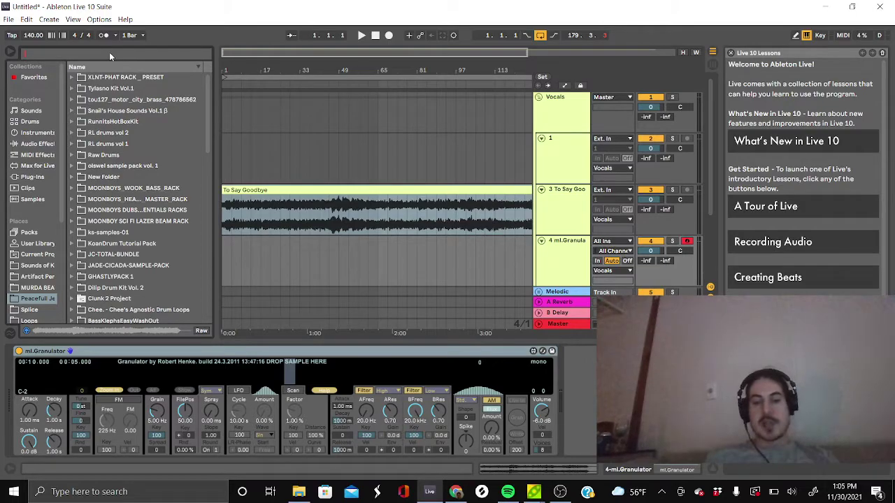
pyautogui.write('random')
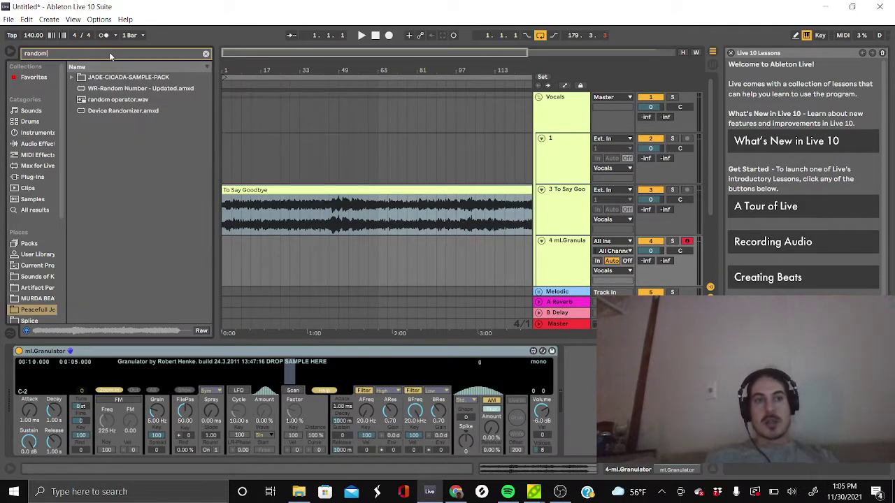
pyautogui.click(109, 89)
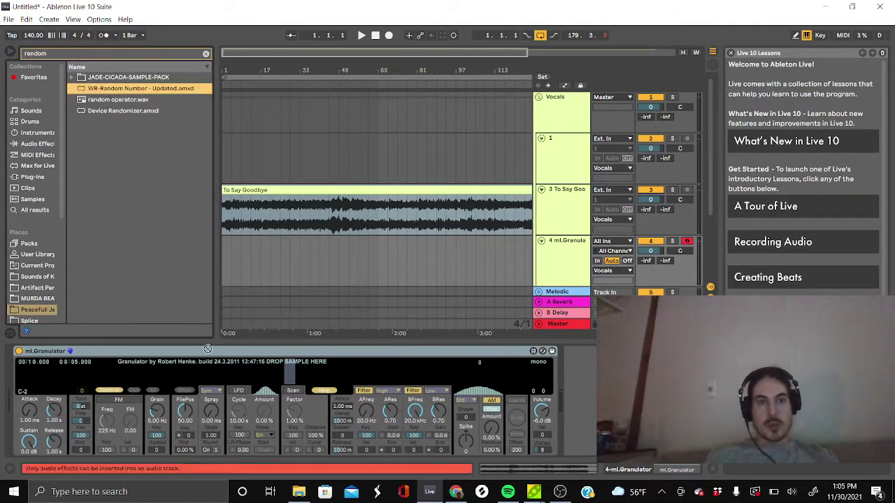
pyautogui.moveTo(2, 393); pyautogui.dragTo(14, 386)
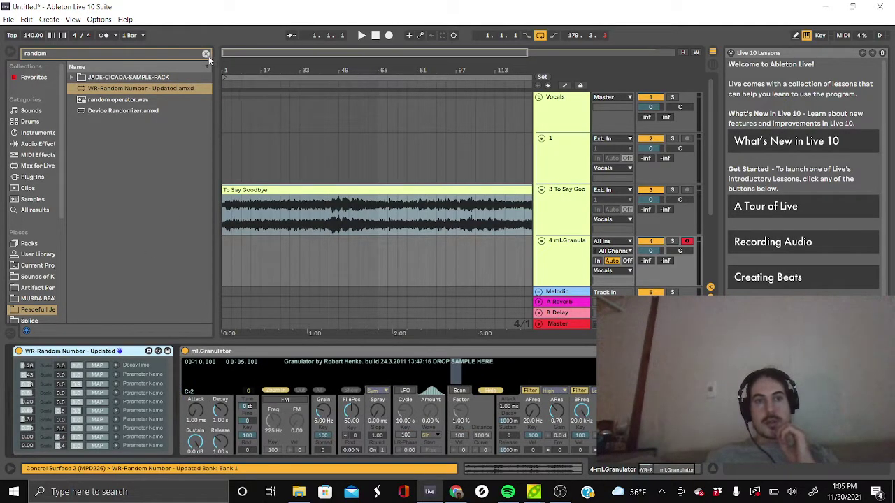
pyautogui.click(206, 54)
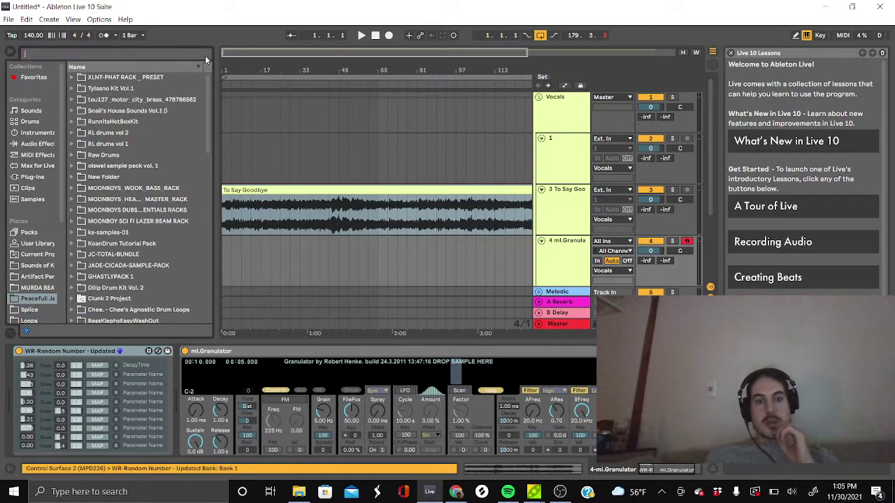
pyautogui.click(117, 367)
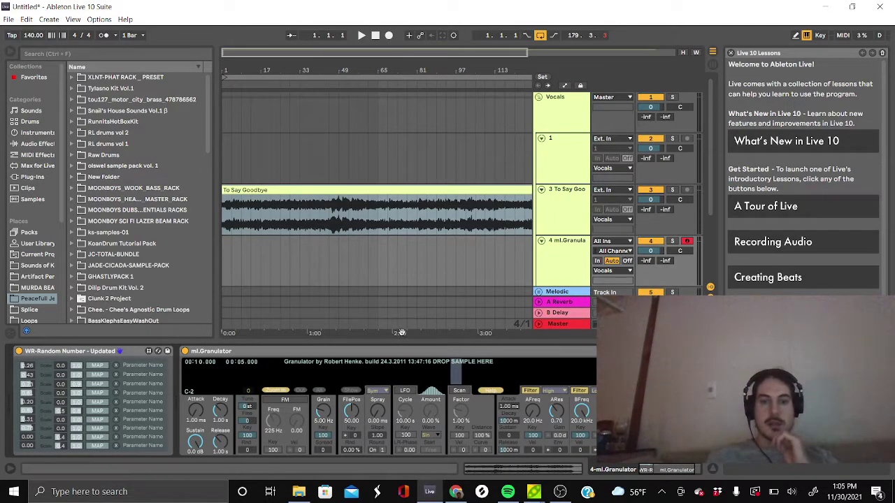
# Step: Create an empty MIDI clip on track 4 with Ctrl+Shift+M and set the grid to 1 Bar
pyautogui.moveTo(378, 265); pyautogui.dragTo(175, 261)
pyautogui.hotkey('ctrl', 'shift', 'm')
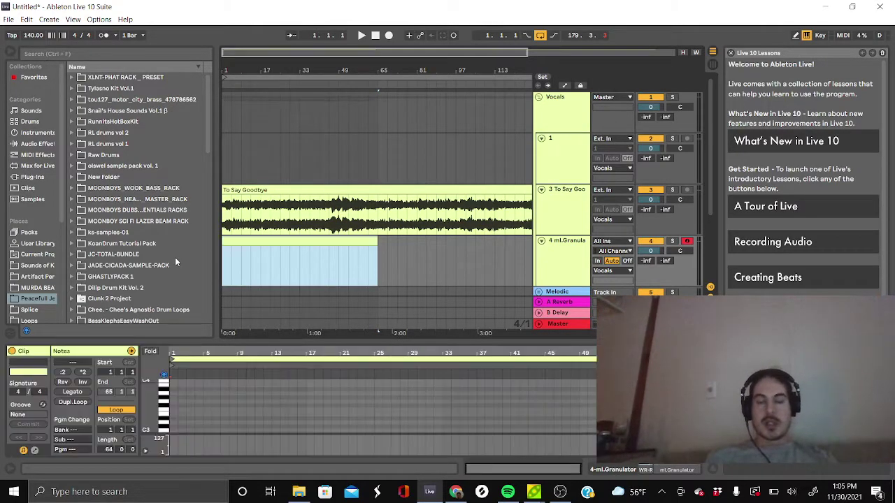
pyautogui.rightClick(173, 422)
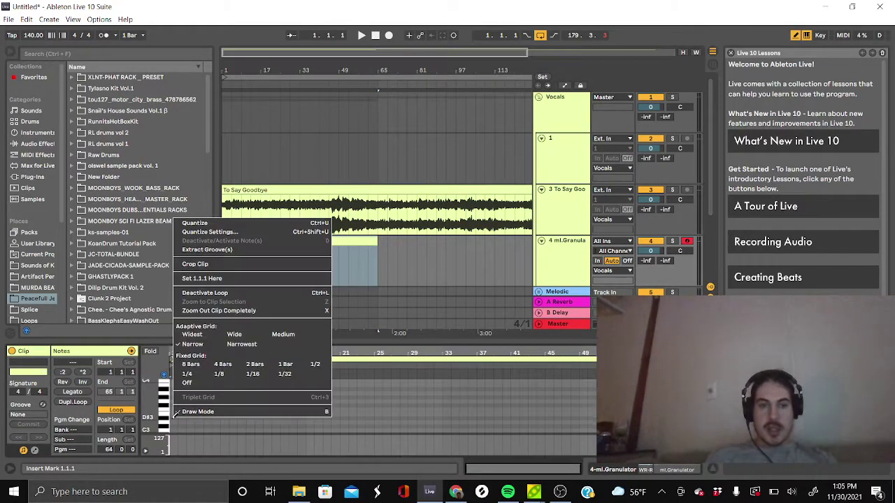
pyautogui.click(190, 376)
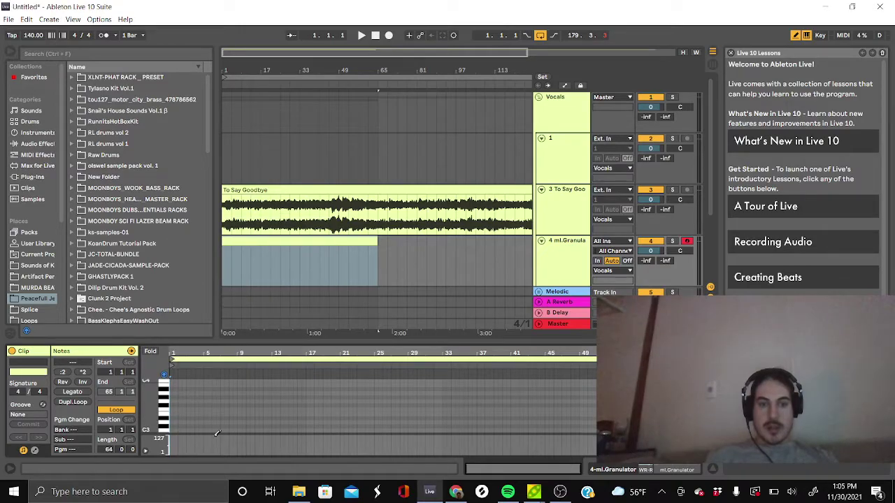
pyautogui.rightClick(201, 401)
pyautogui.click(320, 349)
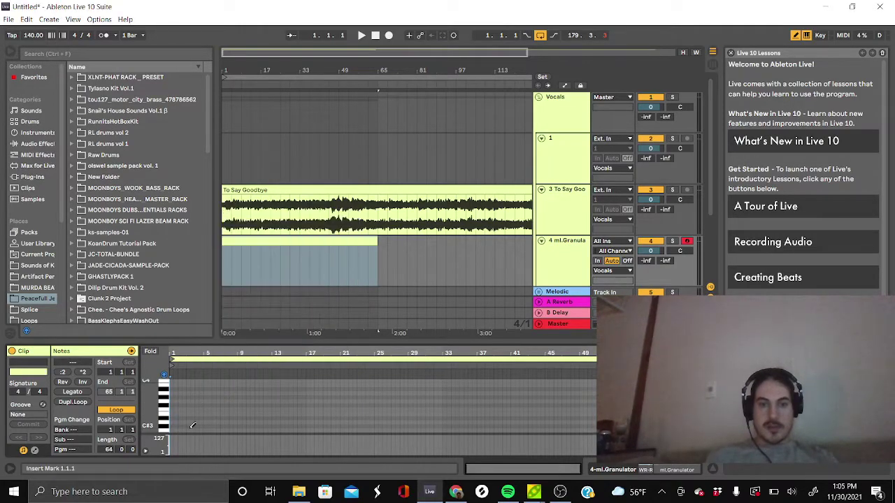
# Step: Trim the MIDI clip so it ends at bar 13 and zoom in on it
pyautogui.click(254, 260)
pyautogui.keyDown('shift'); pyautogui.click(275, 239); pyautogui.keyUp('shift')
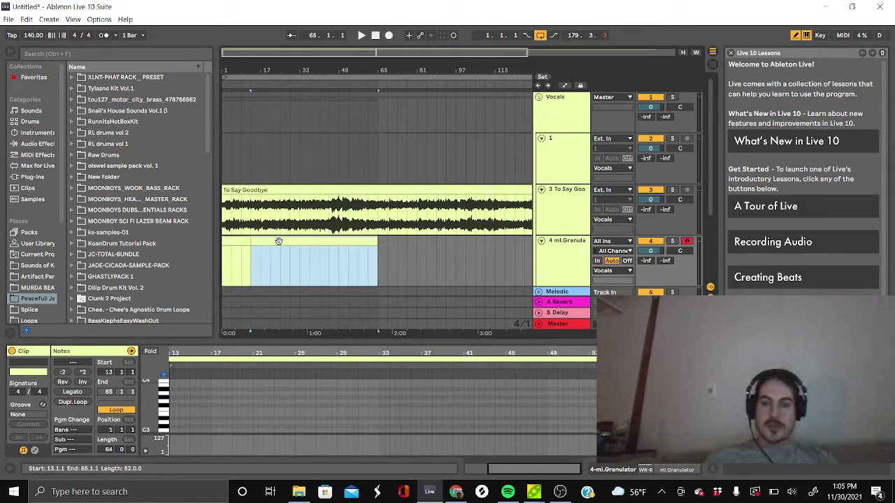
pyautogui.click(245, 242)
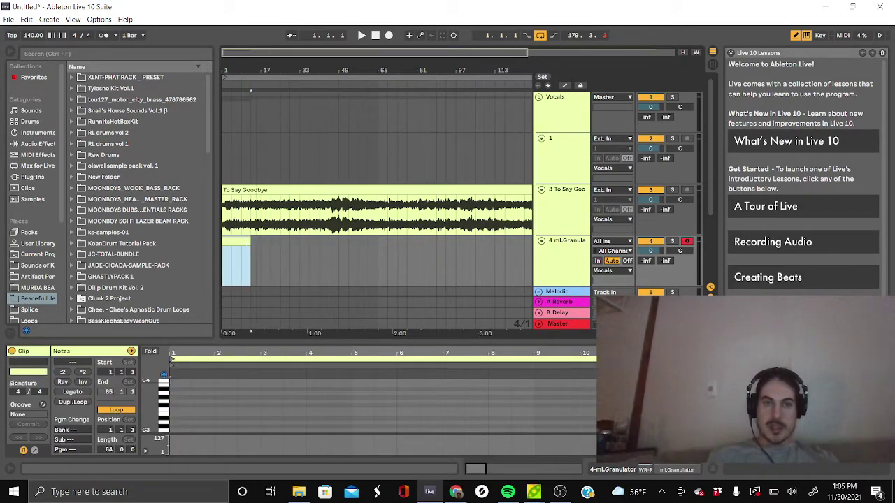
pyautogui.press('+')
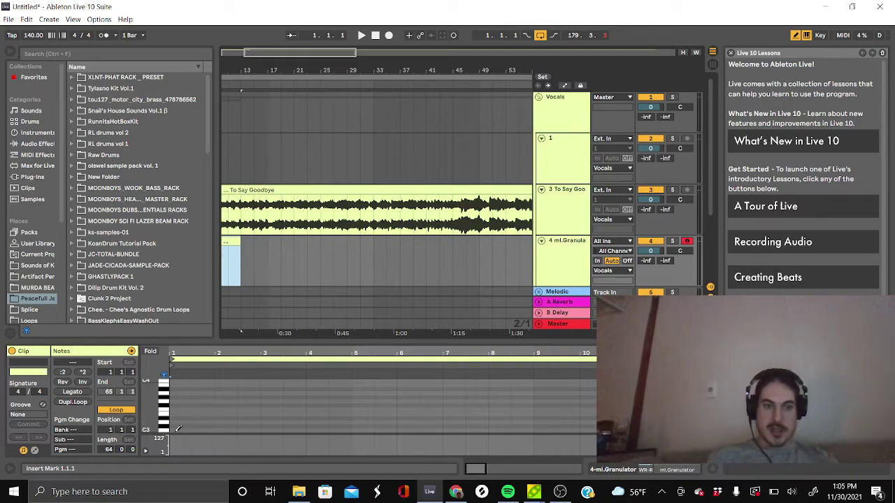
# Step: Draw a short C3 note and duplicate it repeatedly across the clip with Ctrl+D
pyautogui.click(178, 429)
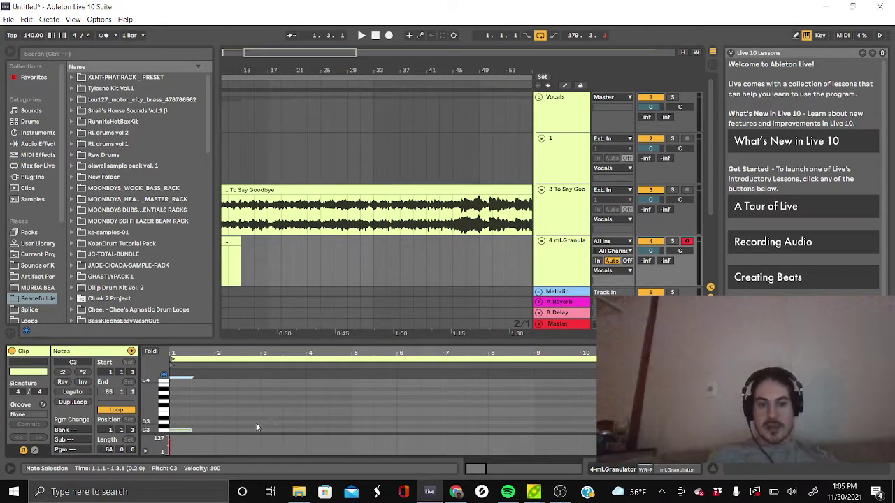
pyautogui.click(190, 427)
pyautogui.click(189, 428)
pyautogui.hotkey('ctrl', 'd')
pyautogui.hotkey('ctrl', 'd')
pyautogui.hotkey('ctrl', 'd')
pyautogui.hotkey('ctrl', 'd')
pyautogui.hotkey('ctrl', 'd')
pyautogui.hotkey('ctrl', 'd')
pyautogui.hotkey('ctrl', 'd')
pyautogui.hotkey('ctrl', 'd')
pyautogui.hotkey('ctrl', 'd')
pyautogui.hotkey('ctrl', 'd')
pyautogui.hotkey('ctrl', 'd')
pyautogui.hotkey('ctrl', 'd')
pyautogui.hotkey('ctrl', 'd')
pyautogui.hotkey('ctrl', 'd')
pyautogui.hotkey('ctrl', 'd')
pyautogui.hotkey('ctrl', 'd')
pyautogui.hotkey('ctrl', 'd')
pyautogui.hotkey('ctrl', 'd')
pyautogui.hotkey('ctrl', 'd')
pyautogui.hotkey('ctrl', 'd')
pyautogui.hotkey('ctrl', 'd')
pyautogui.hotkey('ctrl', 'd')
pyautogui.click(229, 240)
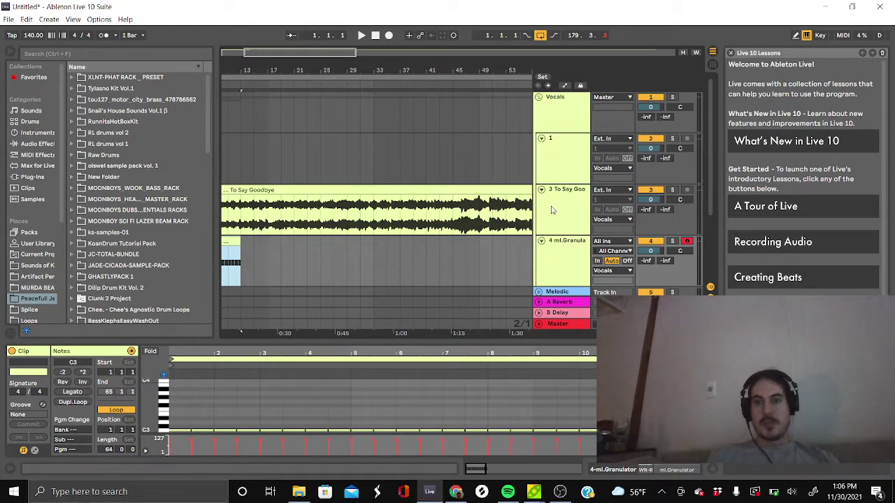
pyautogui.click(552, 208)
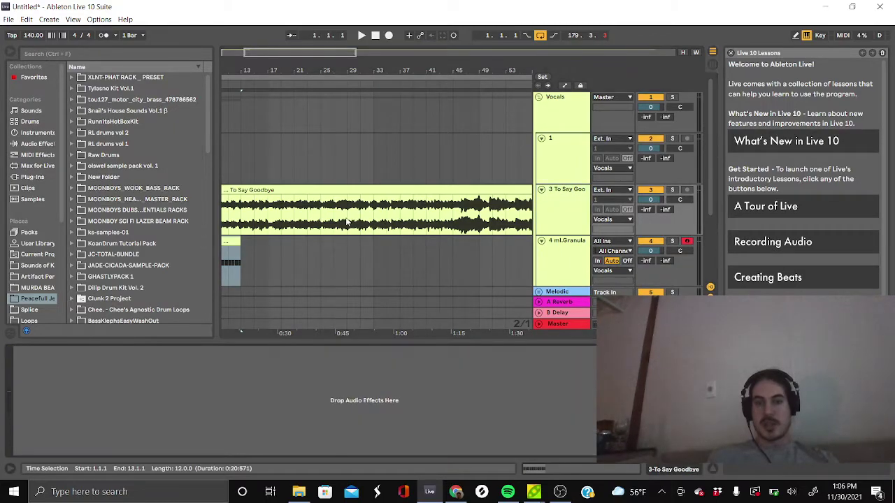
# Step: Load the To Say Goodbye audio into ml.Granulator and deactivate the To Say Goodbye track
pyautogui.click(566, 256)
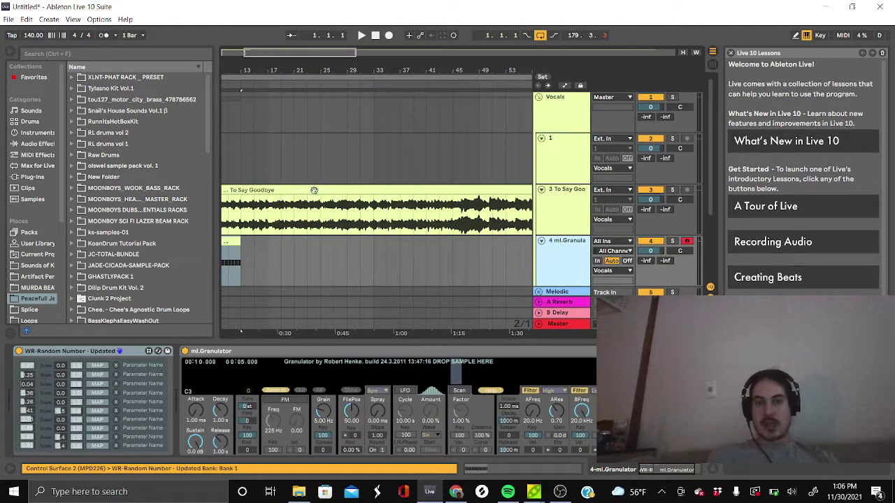
pyautogui.moveTo(311, 190); pyautogui.dragTo(344, 370)
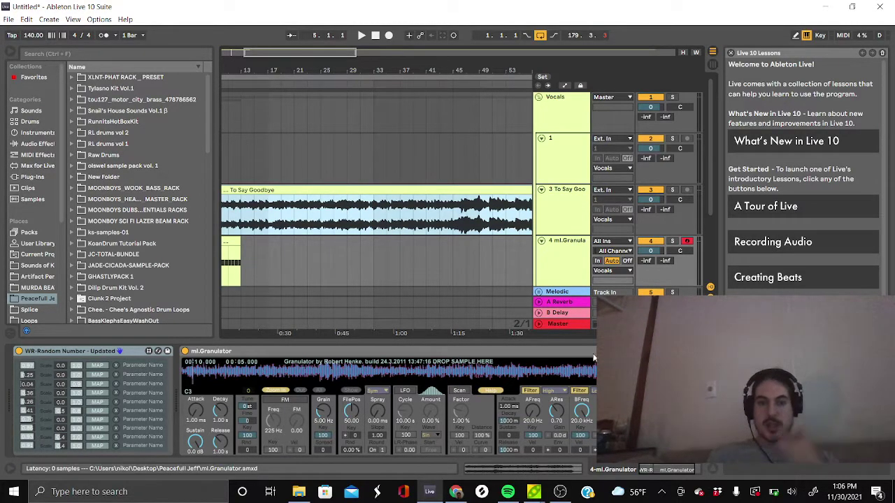
pyautogui.click(648, 194)
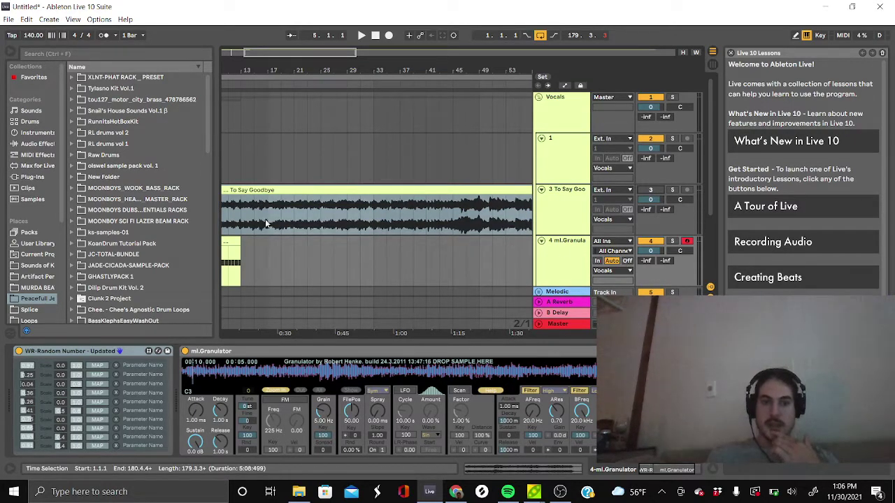
# Step: Play the 12-bar Granulator clip to hear the randomly wandering FilePos
pyautogui.click(226, 240)
pyautogui.press('space')
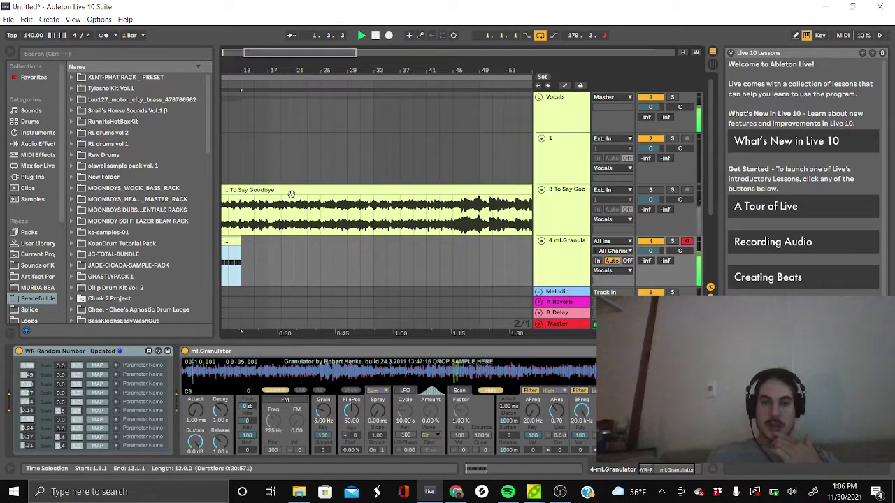
pyautogui.moveTo(248, 66); pyautogui.dragTo(278, 83)
pyautogui.press('space')
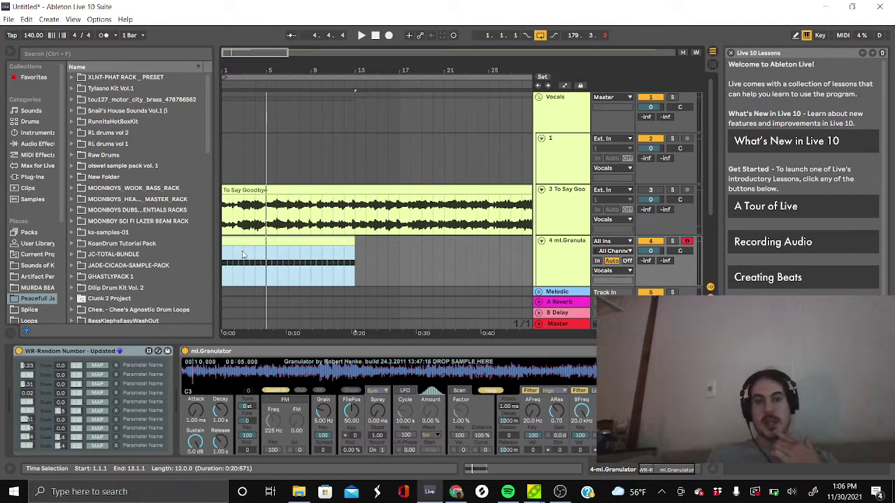
pyautogui.click(352, 418)
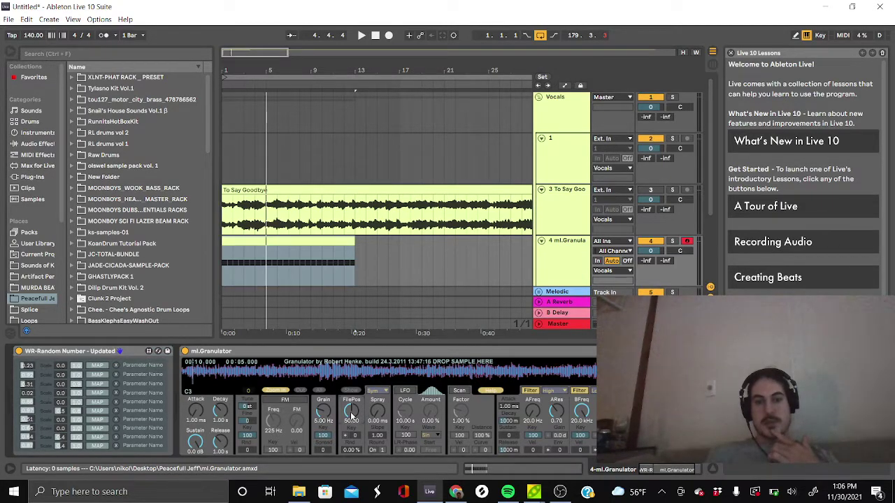
pyautogui.press('space')
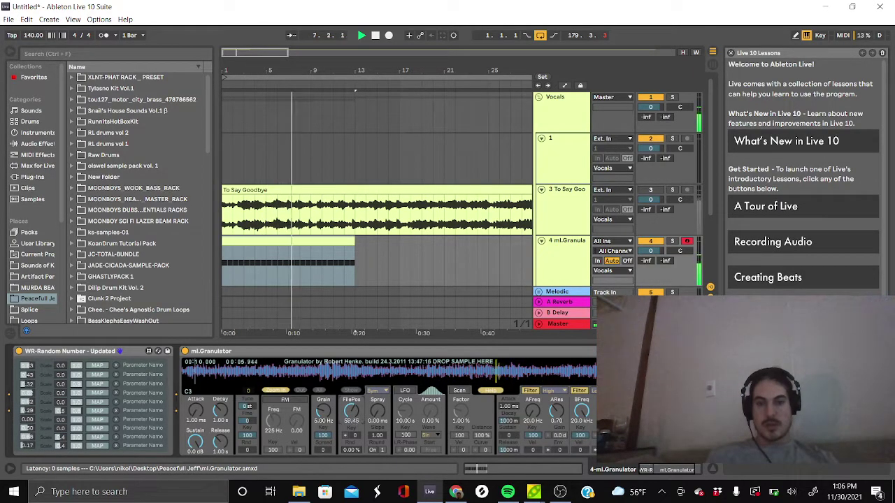
pyautogui.press('space')
# Step: Set the arrangement loop to bars 1–13 from the Granulator MIDI clip with Ctrl+L
pyautogui.click(330, 239)
pyautogui.click(290, 241)
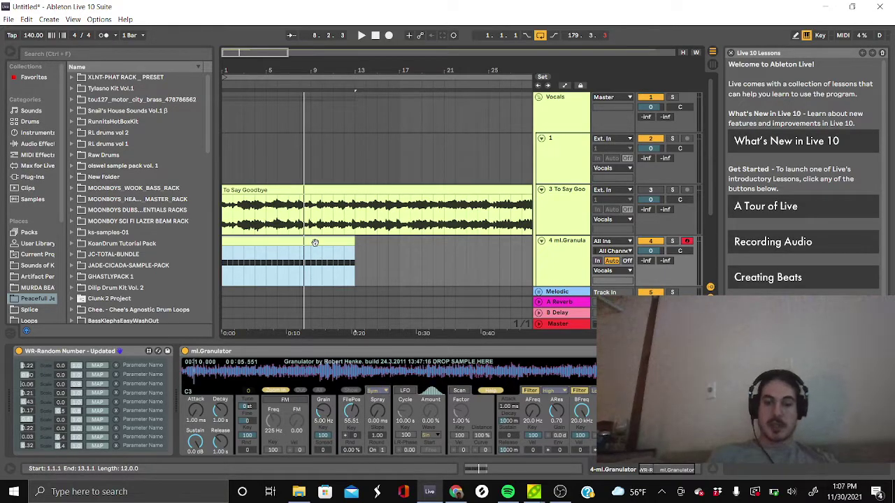
pyautogui.hotkey('ctrl', 'l')
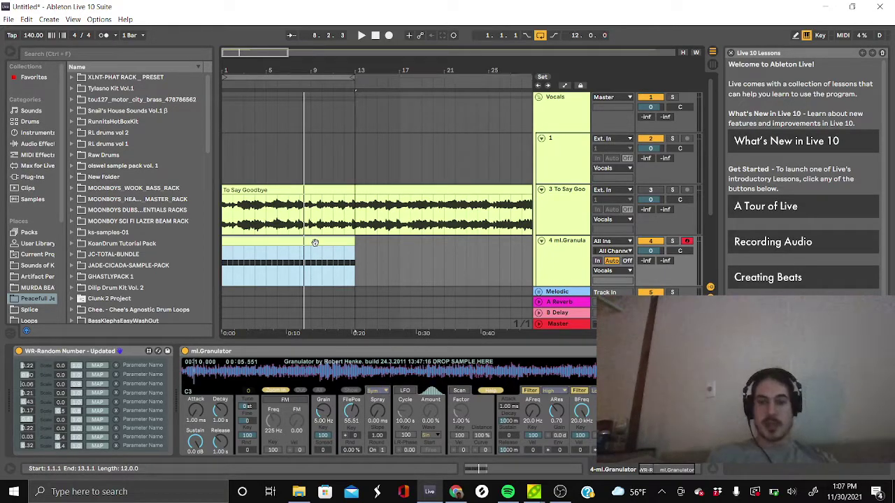
# Step: Add a new audio track 5 with Ctrl+T and set its input to Resampling
pyautogui.click(565, 262)
pyautogui.hotkey('ctrl', 't')
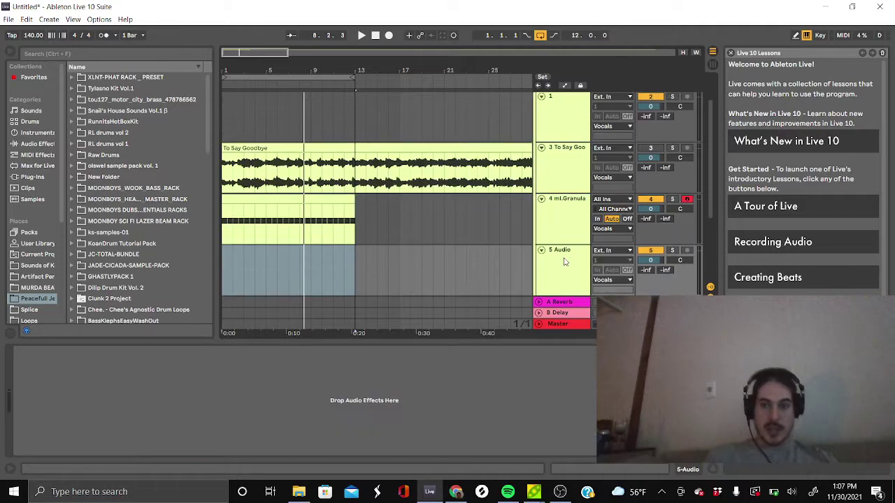
pyautogui.click(609, 251)
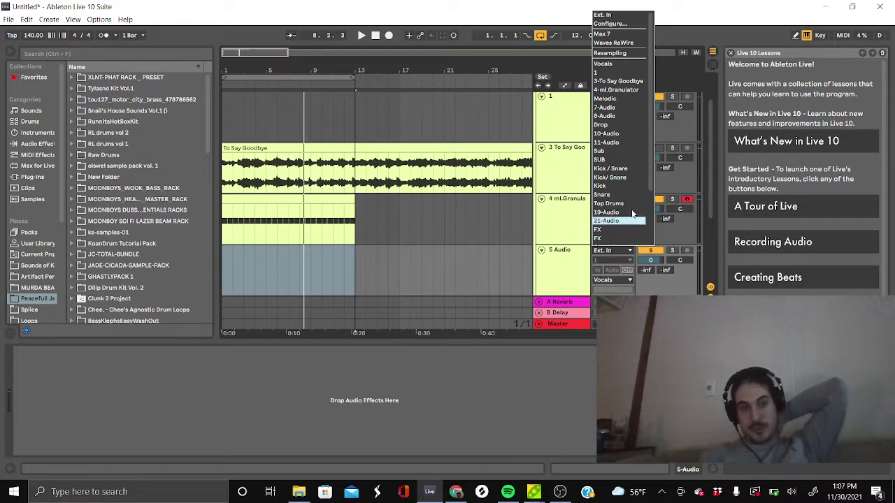
pyautogui.click(608, 53)
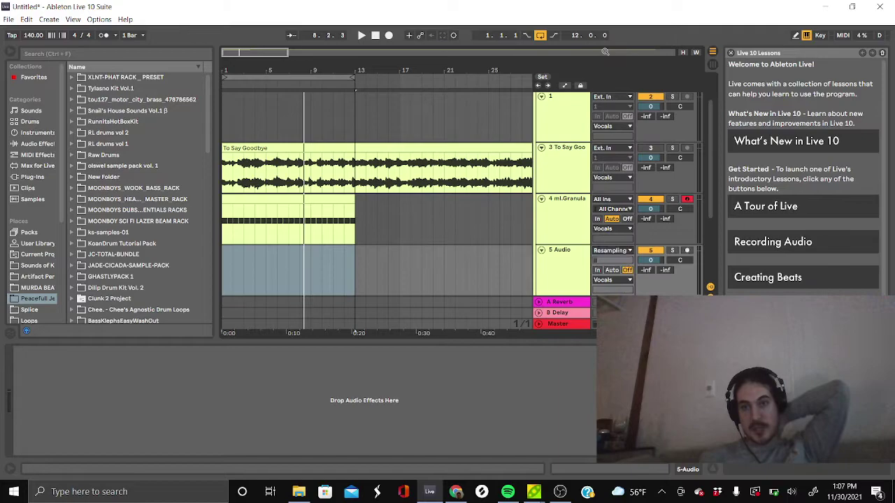
# Step: Clear the time selection and arm track 5 for recording
pyautogui.click(559, 218)
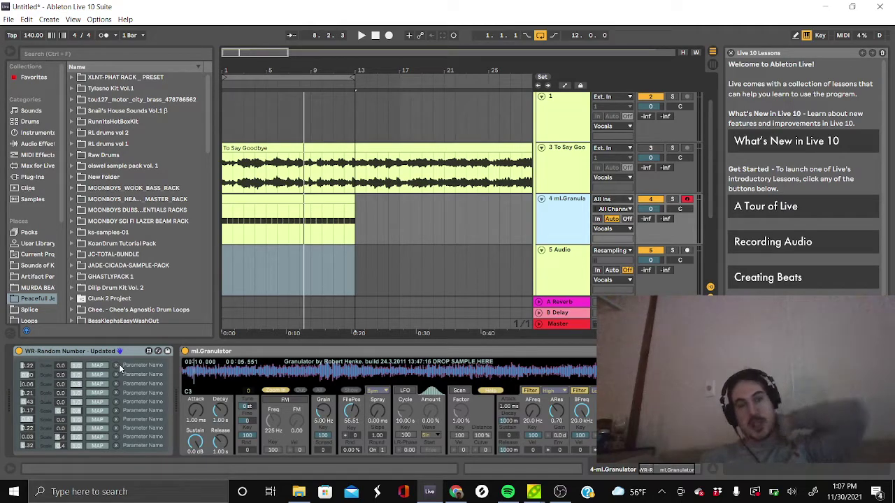
pyautogui.click(269, 231)
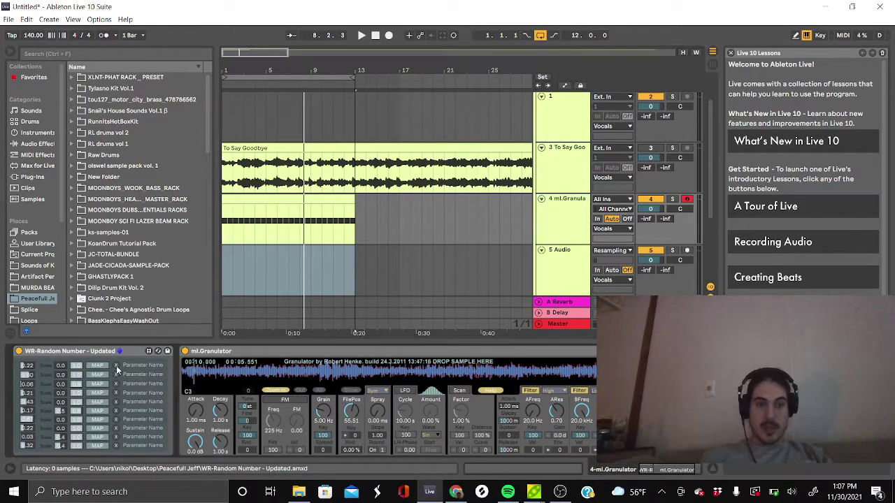
pyautogui.click(357, 283)
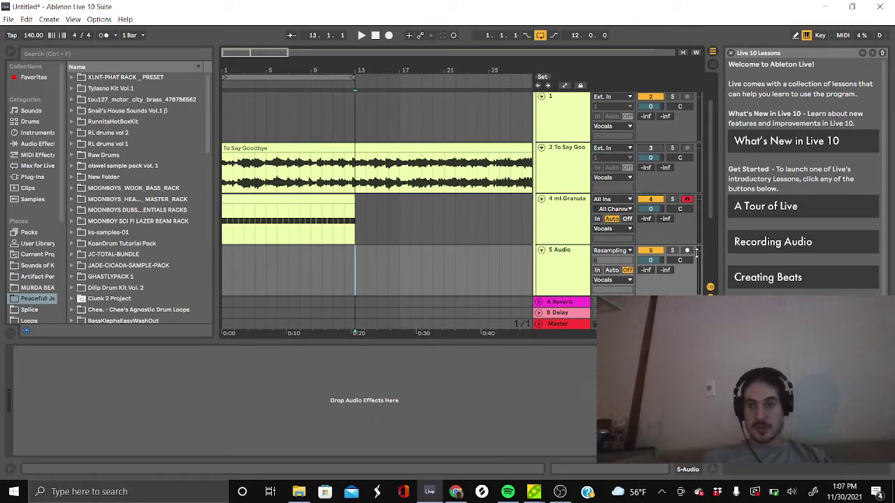
pyautogui.click(687, 250)
# Step: Map Random Number's first slot to the Granulator's FilePos knob
pyautogui.click(268, 196)
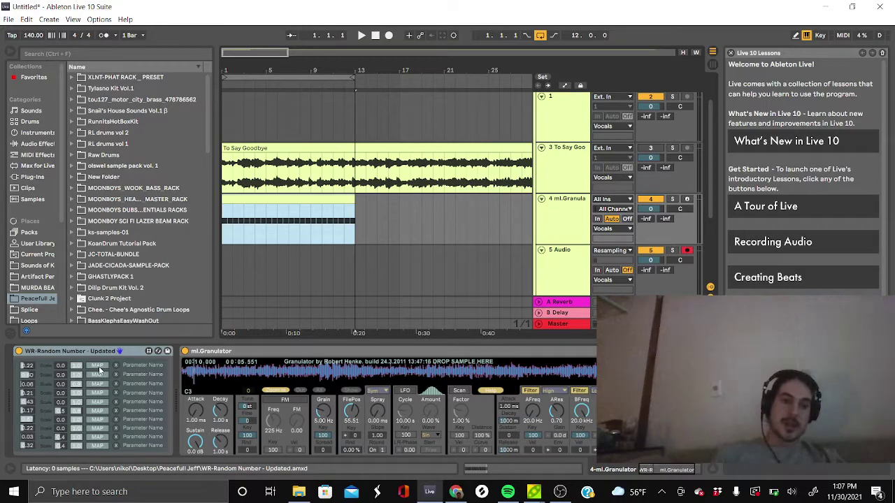
pyautogui.click(97, 366)
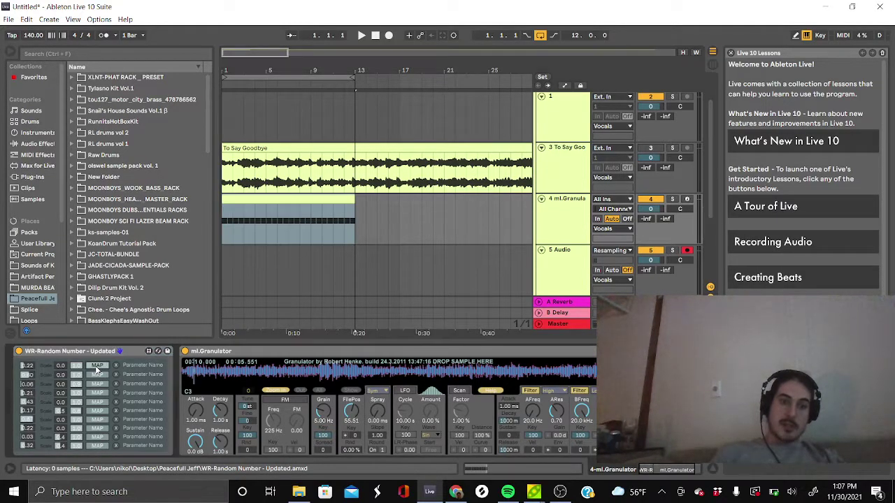
pyautogui.click(352, 413)
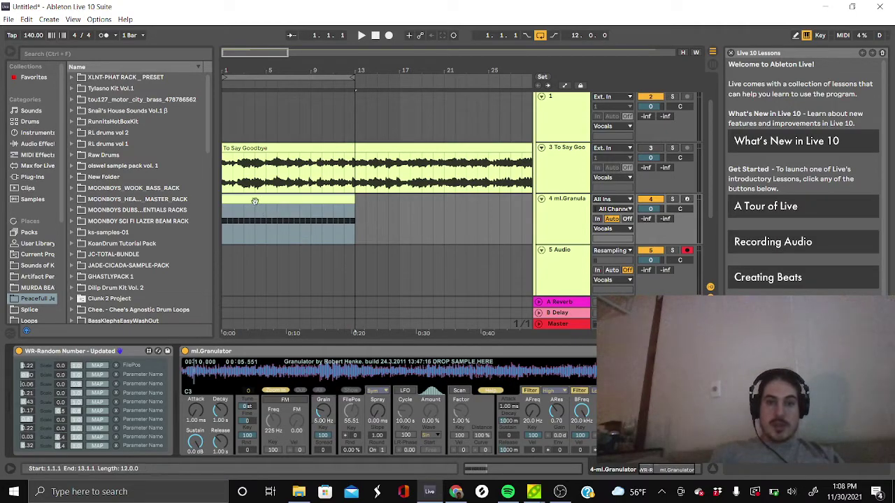
# Step: Record the resampled Granulator output onto track 5 as 5-Audio 1
pyautogui.click(224, 264)
pyautogui.click(391, 37)
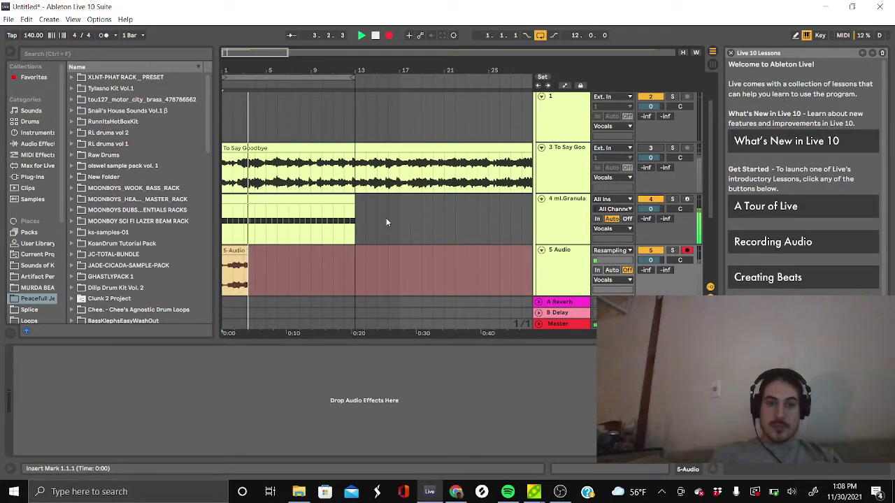
pyautogui.click(304, 202)
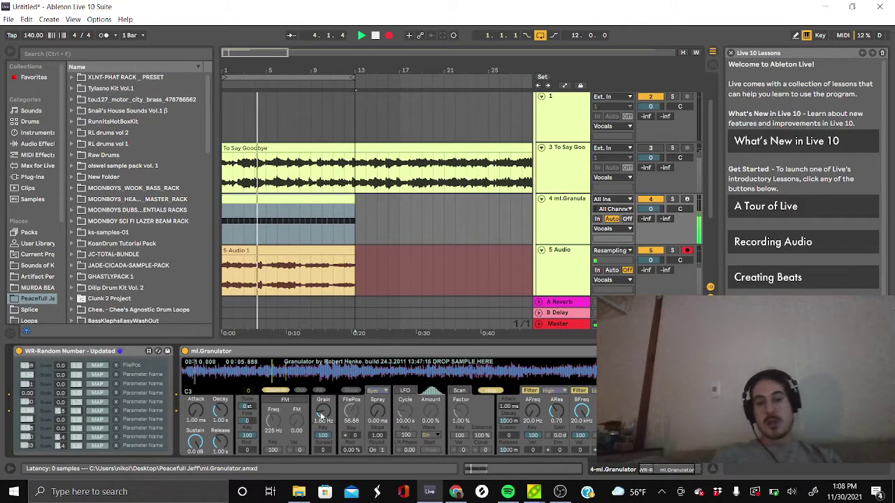
pyautogui.press('space')
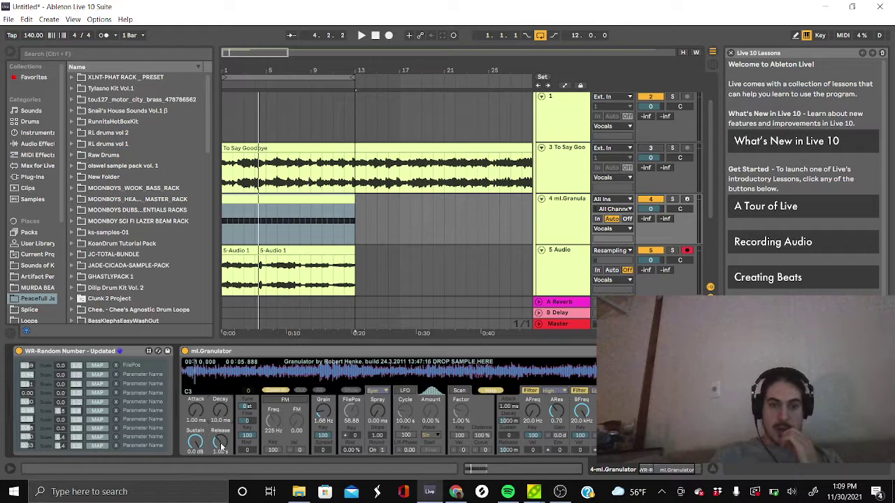
# Step: Delete both recorded 5-Audio 1 clips from track 5
pyautogui.click(245, 251)
pyautogui.press('Delete')
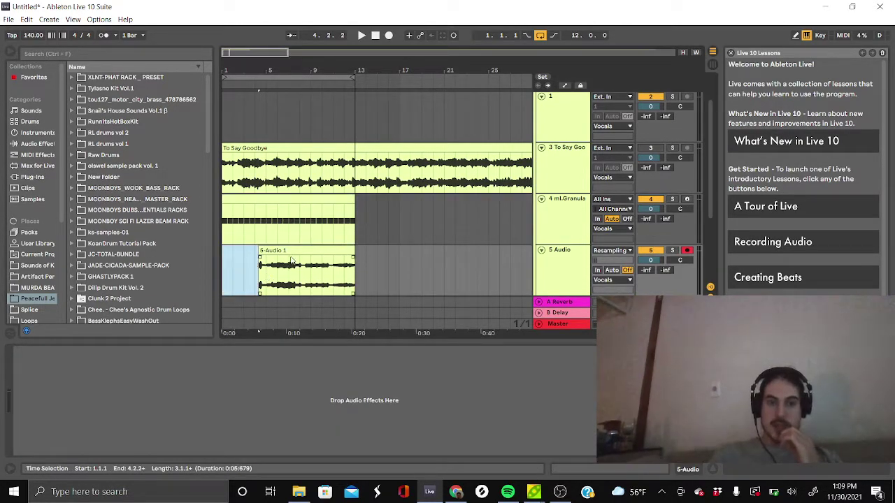
pyautogui.click(292, 261)
pyautogui.press('Delete')
pyautogui.click(227, 259)
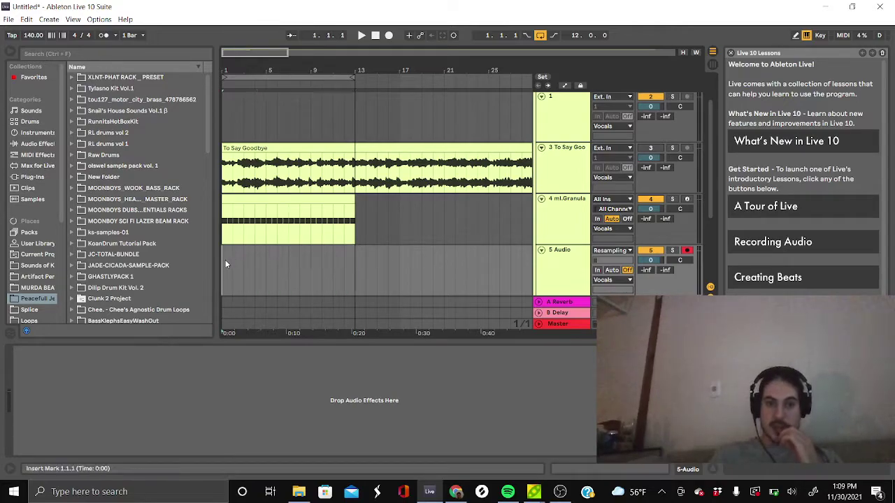
# Step: Record a new resampled take while raising Granulator Release to 193 ms and Decay to 74.7 ms
pyautogui.click(389, 36)
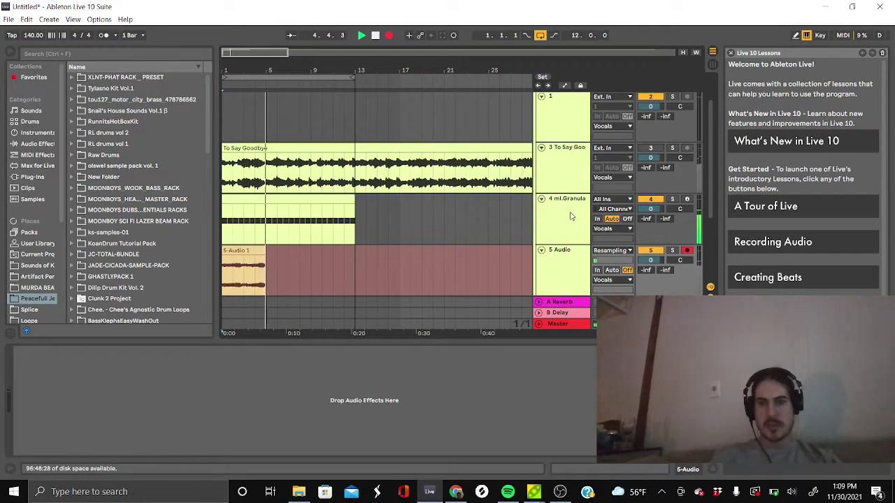
pyautogui.click(548, 217)
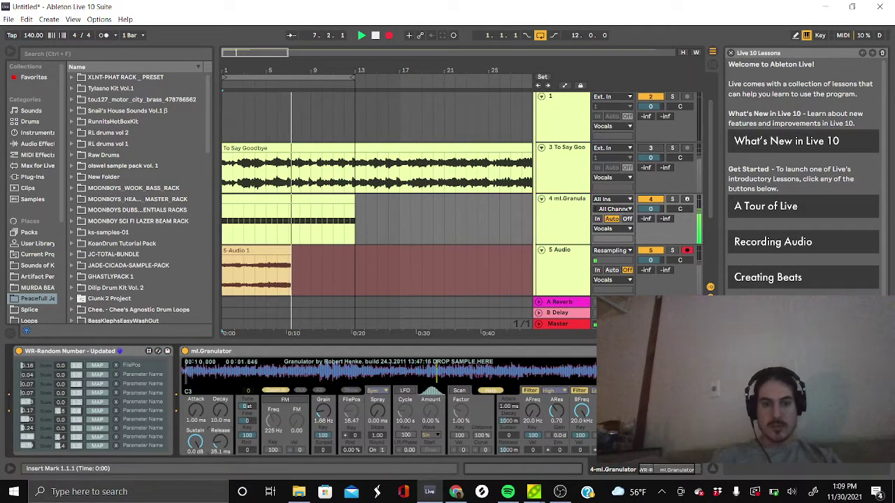
pyautogui.moveTo(221, 454); pyautogui.dragTo(221, 444)
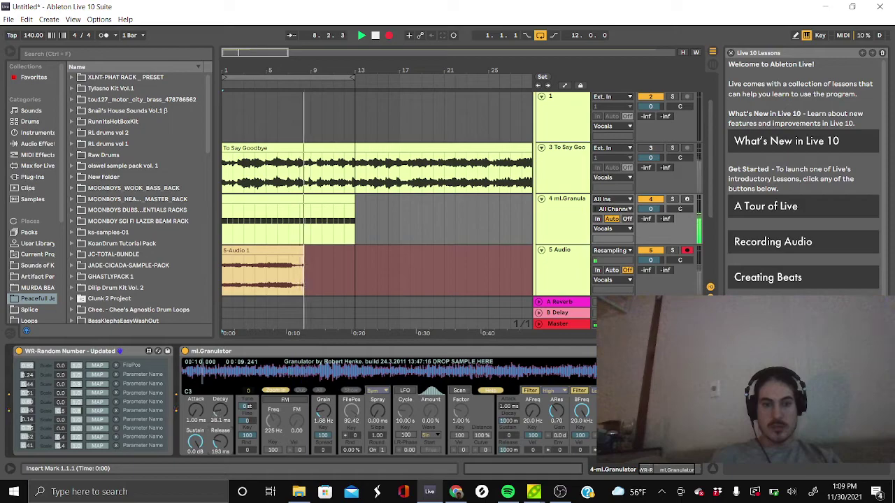
pyautogui.moveTo(220, 411); pyautogui.dragTo(220, 402)
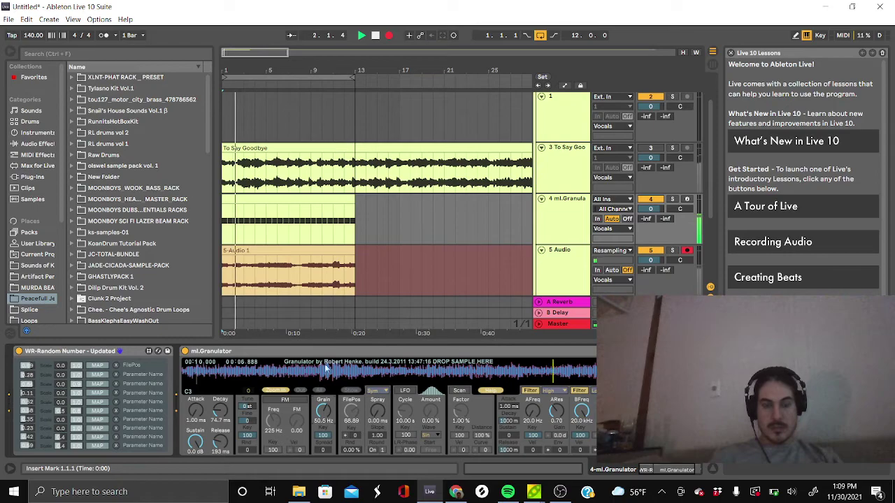
pyautogui.press('space')
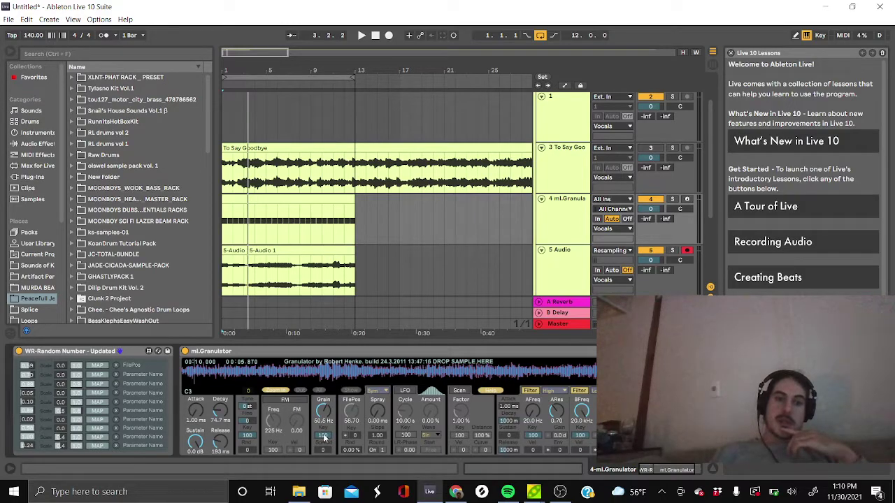
# Step: Delete the new recorded clip and return to the ml.Granula track's devices
pyautogui.press('space')
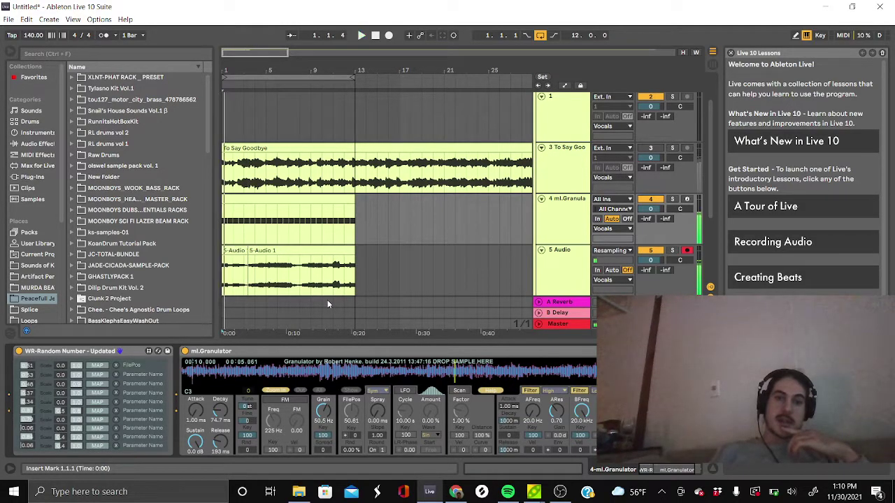
pyautogui.click(231, 251)
pyautogui.moveTo(223, 252); pyautogui.dragTo(248, 252)
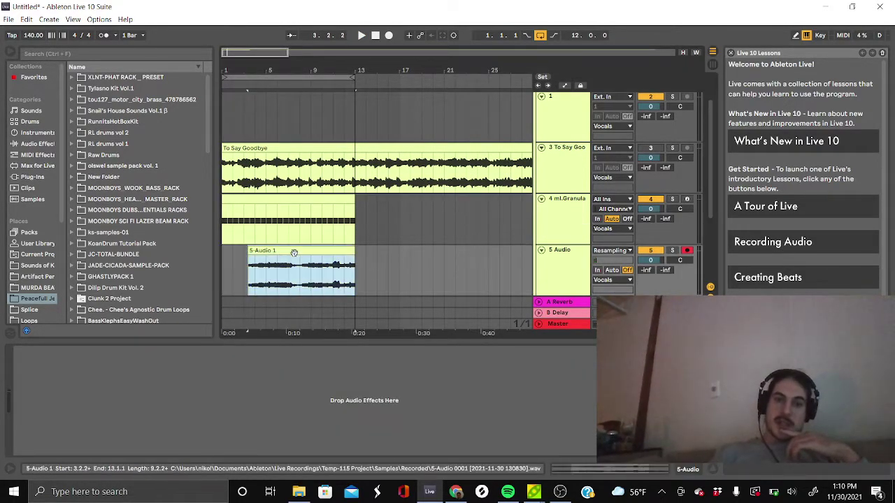
pyautogui.press('Delete')
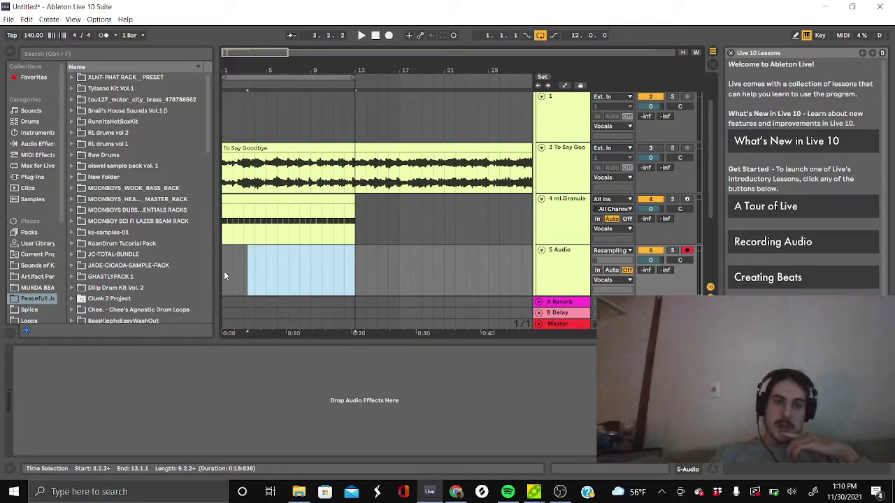
pyautogui.click(224, 271)
pyautogui.click(577, 267)
pyautogui.click(570, 207)
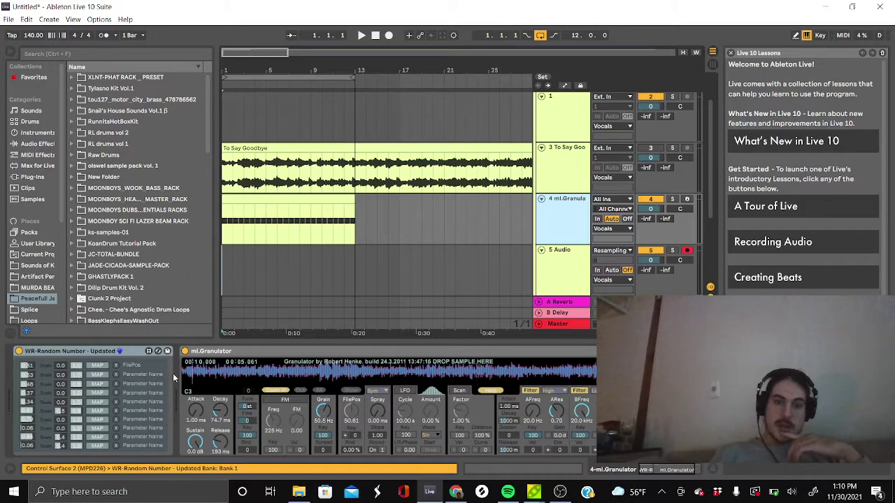
# Step: Map Random Number's second slot to the Granulator's Grain knob and play the set
pyautogui.click(77, 377)
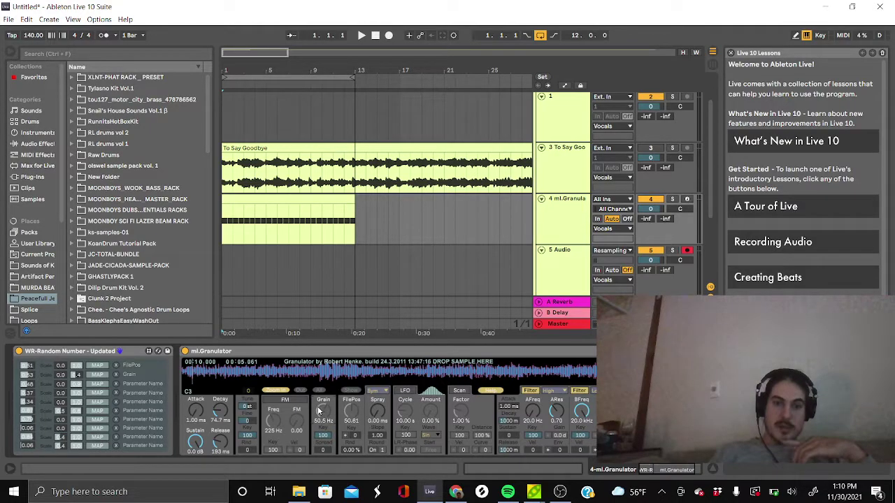
pyautogui.press('space')
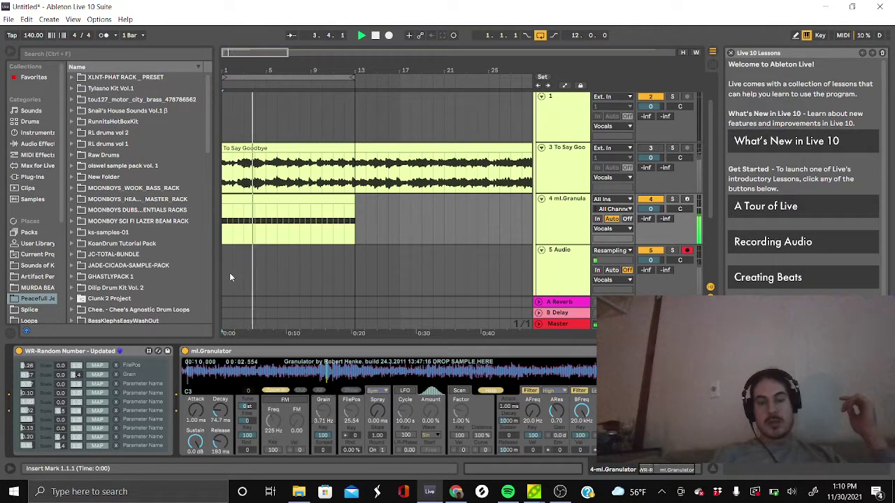
pyautogui.scroll(-2, 233, 277)
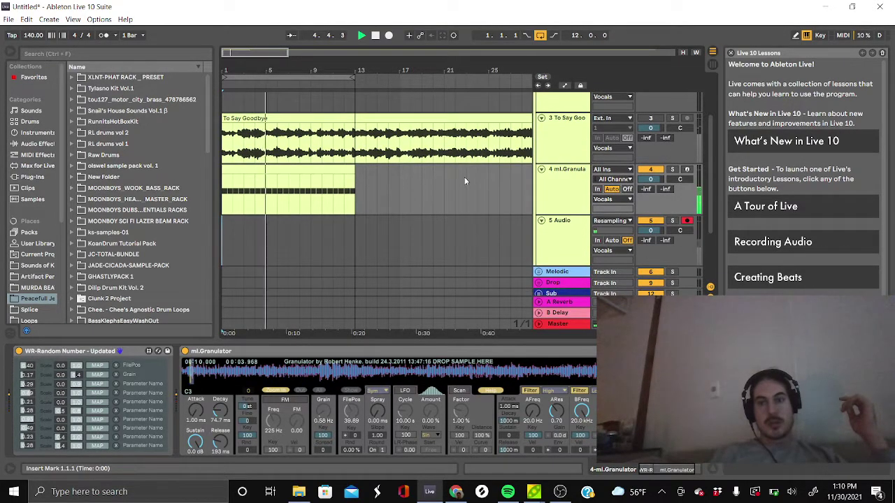
# Step: Record the randomized Granulator onto track 5 as the 5-Audio 2 take
pyautogui.click(389, 34)
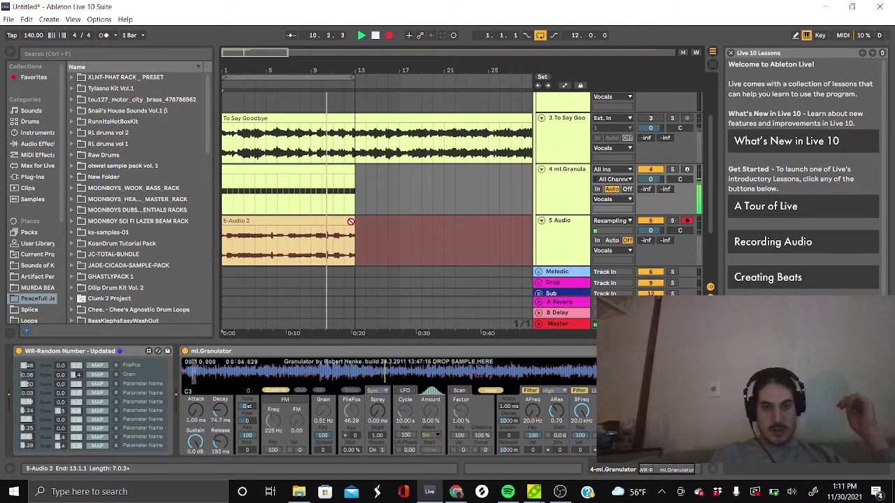
pyautogui.press('space')
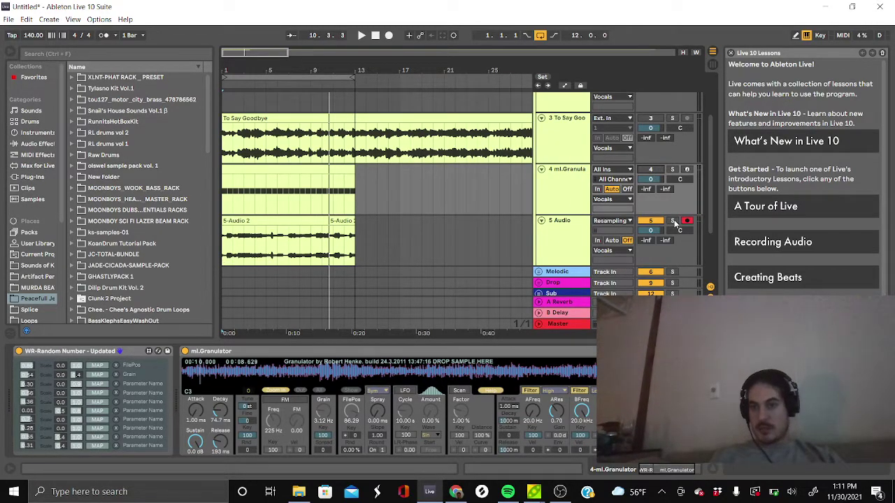
# Step: Split the 5-Audio 2 take with Ctrl+E and audition it from 9.3.1
pyautogui.click(287, 255)
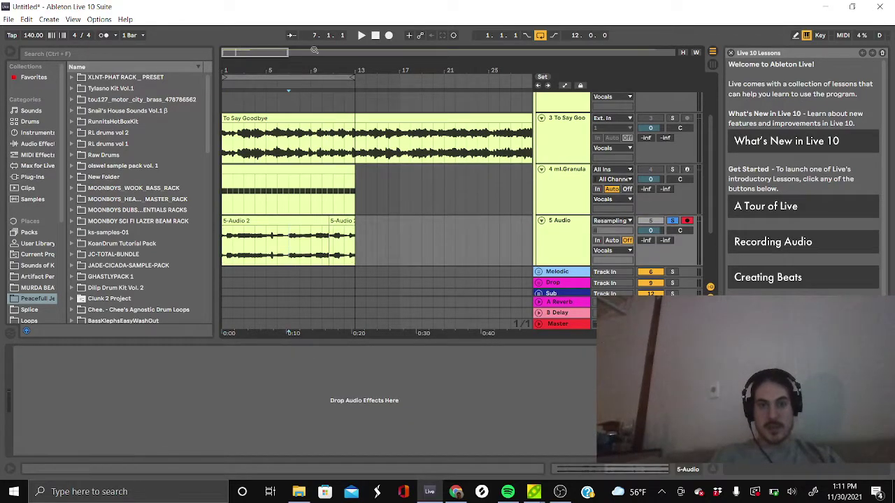
pyautogui.moveTo(315, 50); pyautogui.dragTo(294, 210)
pyautogui.press('space')
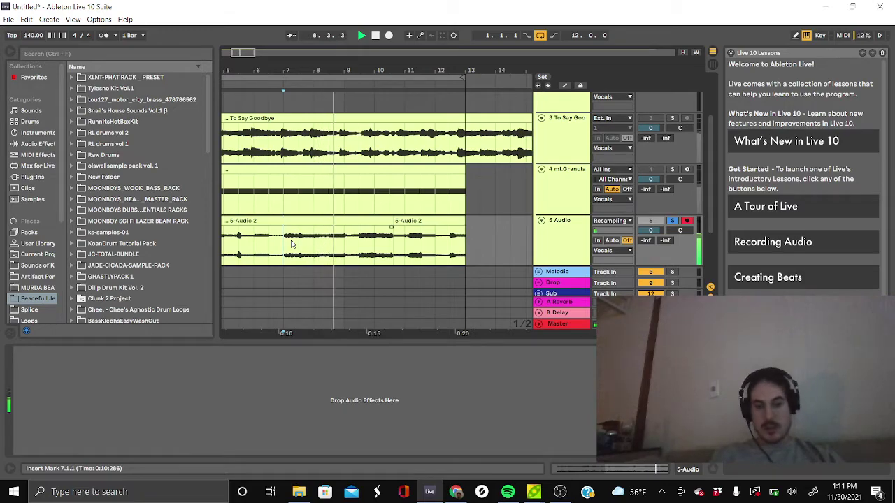
pyautogui.hotkey('ctrl', 'e')
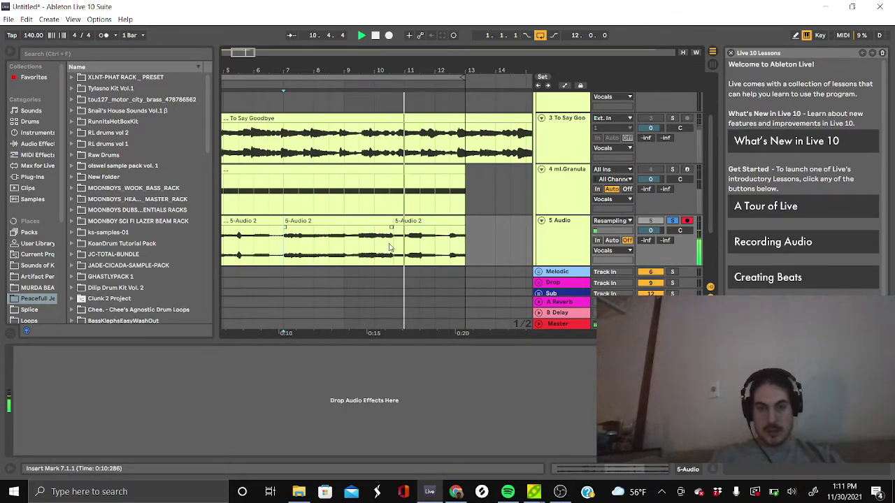
pyautogui.click(414, 253)
pyautogui.press('space')
pyautogui.click(356, 256)
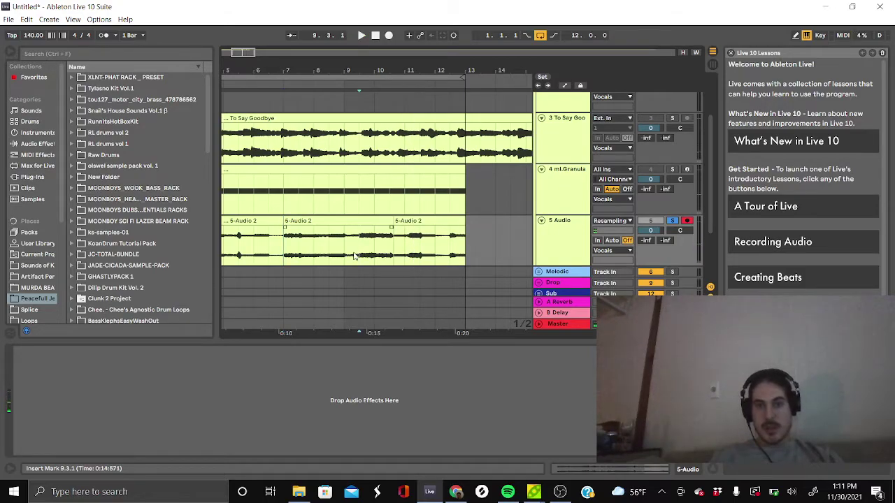
pyautogui.press('space')
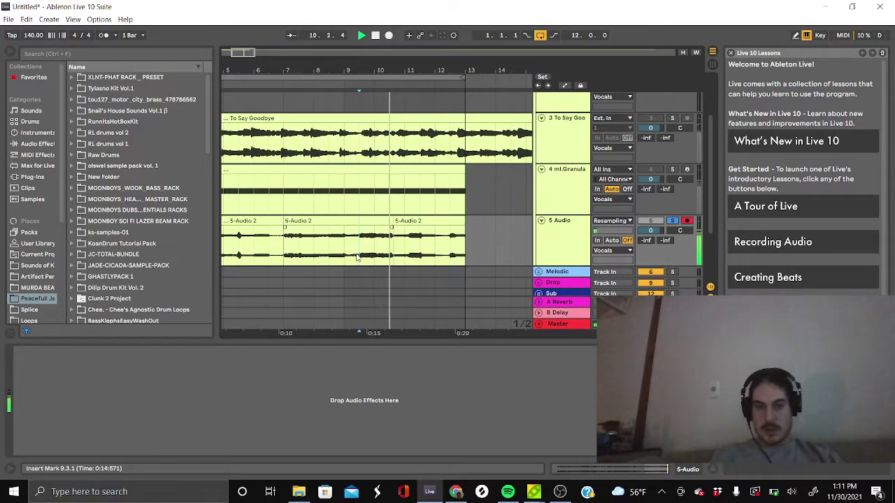
pyautogui.hscroll(-3, 341, 256)
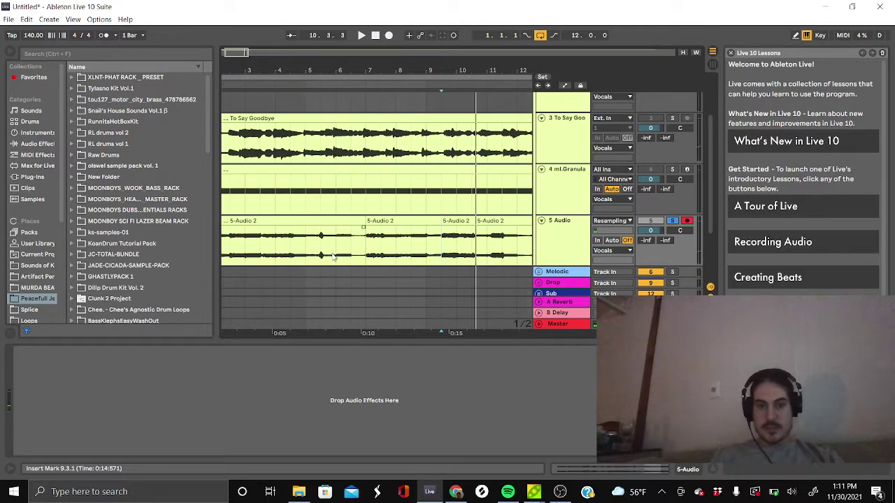
pyautogui.rightClick(464, 245)
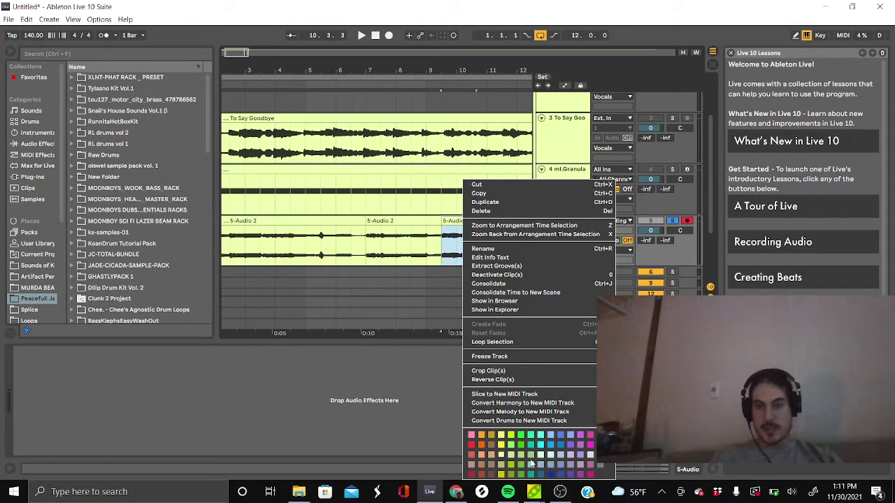
pyautogui.click(531, 464)
# Step: Audition the take from 3.3.1 and split it at 5.1.1
pyautogui.click(262, 237)
pyautogui.press('space')
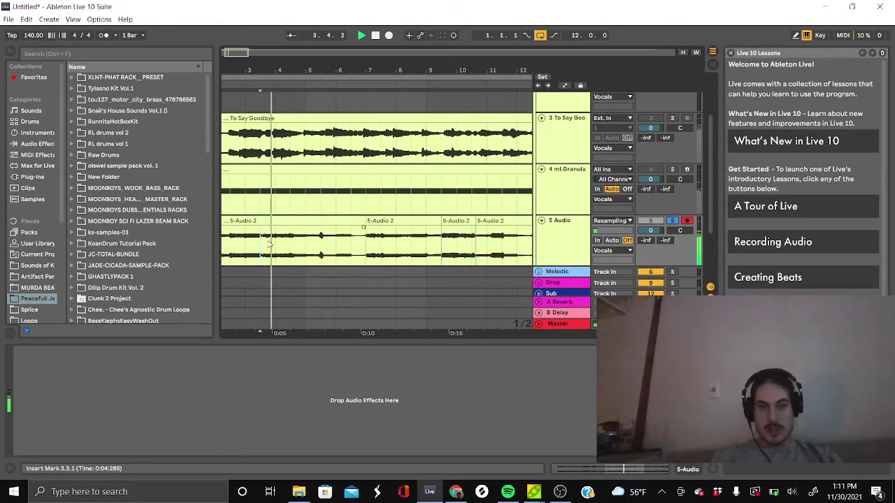
pyautogui.press('space')
pyautogui.click(301, 253)
pyautogui.hotkey('ctrl', 'e')
# Step: Shorten the 3.3.1 section to end near 4.3, move a later section back there, and play 3.3.1–5.1.1
pyautogui.click(293, 250)
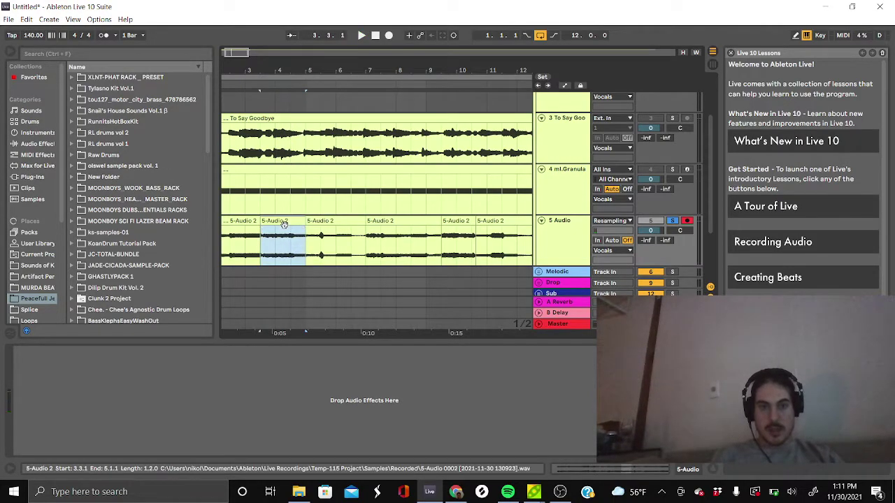
pyautogui.press('space')
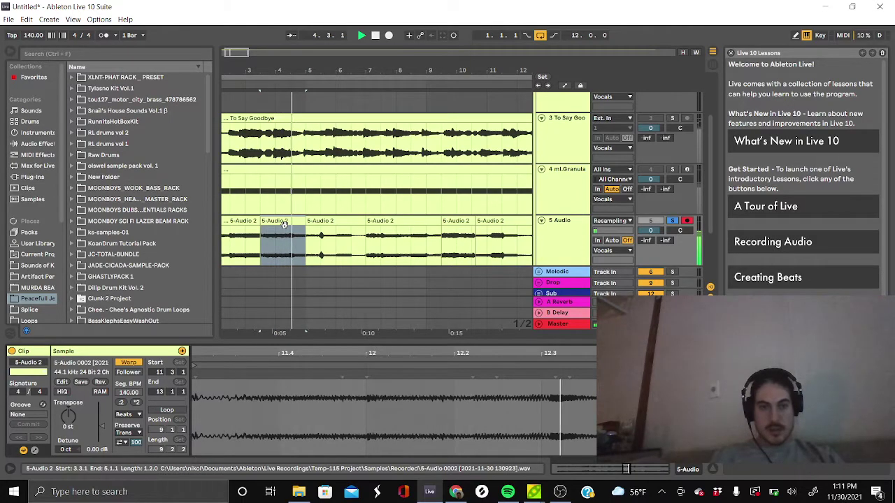
pyautogui.press('space')
pyautogui.click(292, 255)
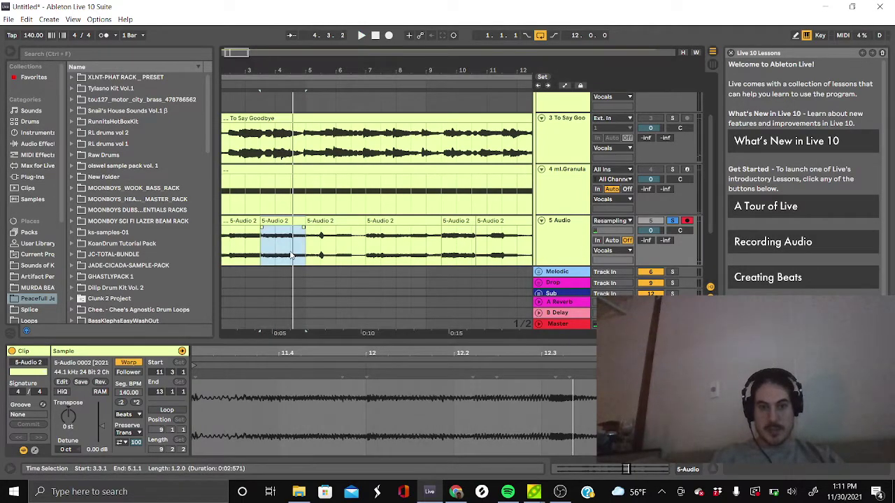
pyautogui.moveTo(303, 223); pyautogui.dragTo(291, 223)
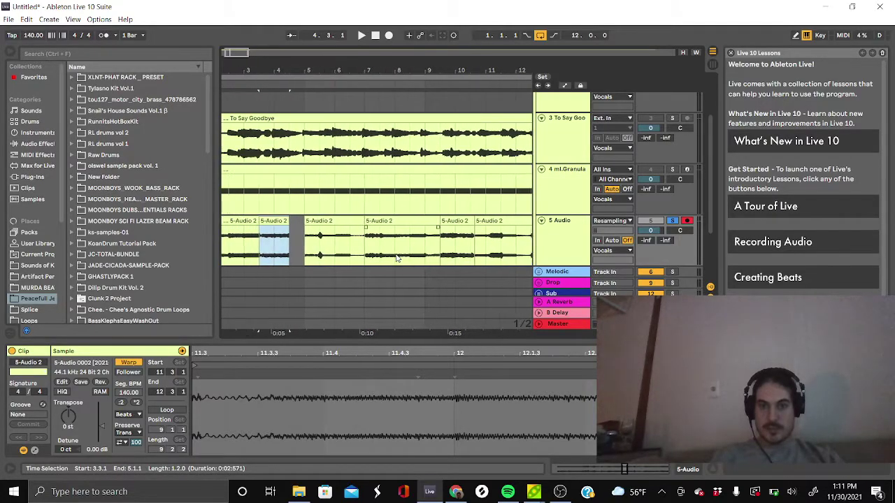
pyautogui.moveTo(459, 224); pyautogui.dragTo(306, 224)
pyautogui.moveTo(264, 243); pyautogui.dragTo(318, 245)
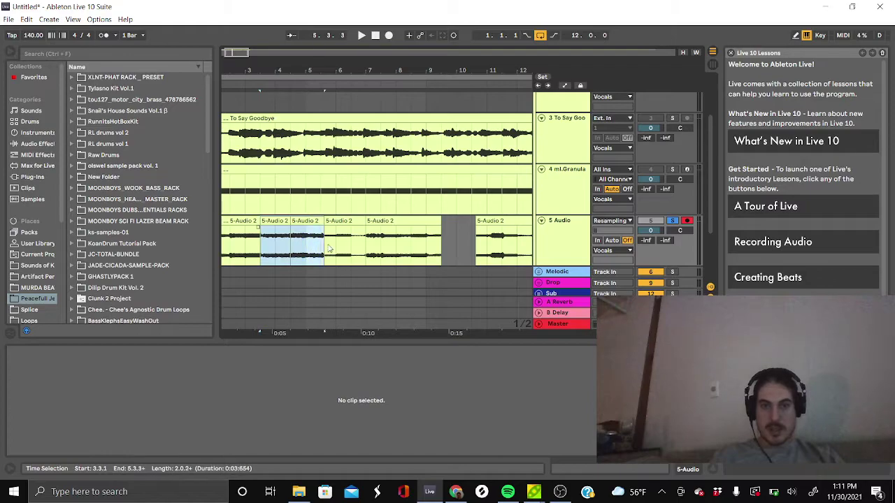
pyautogui.press('space')
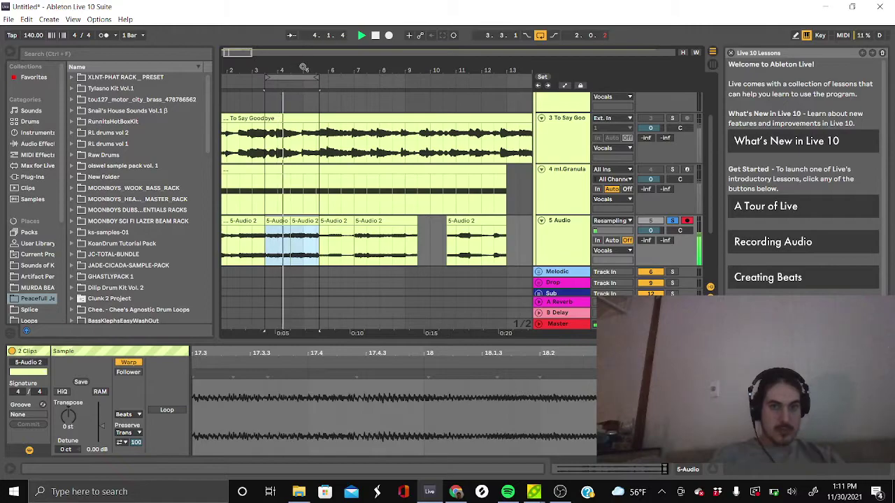
# Step: Zoom into the selected range, end the selection slightly earlier, stop playback, and zoom back out
pyautogui.moveTo(297, 67); pyautogui.dragTo(376, 192)
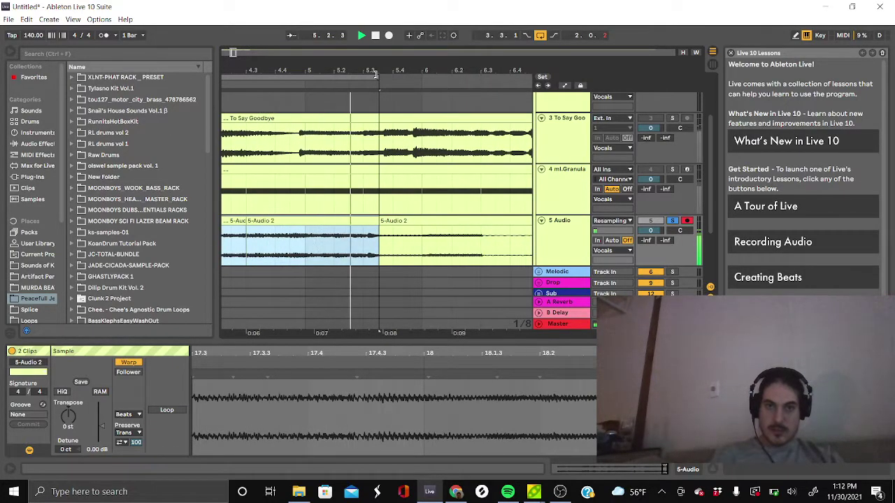
pyautogui.moveTo(378, 79); pyautogui.dragTo(379, 58)
pyautogui.press('space')
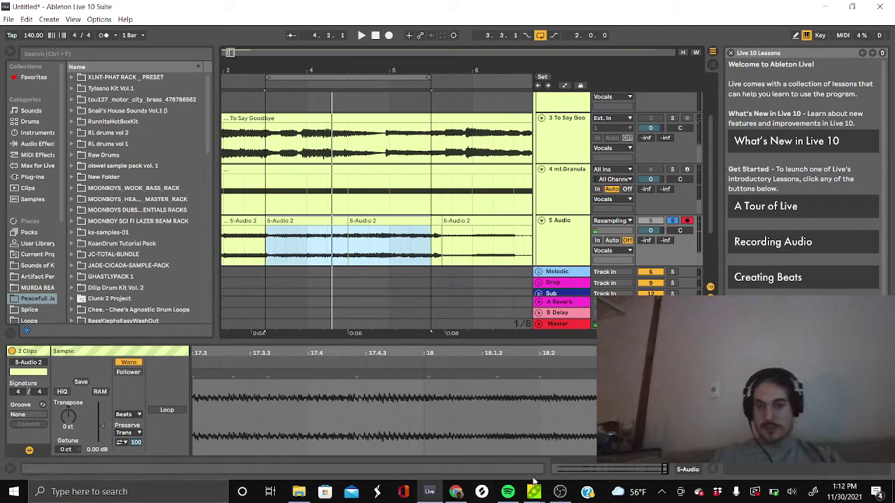
pyautogui.press('-')
pyautogui.press('-')
pyautogui.press('-')
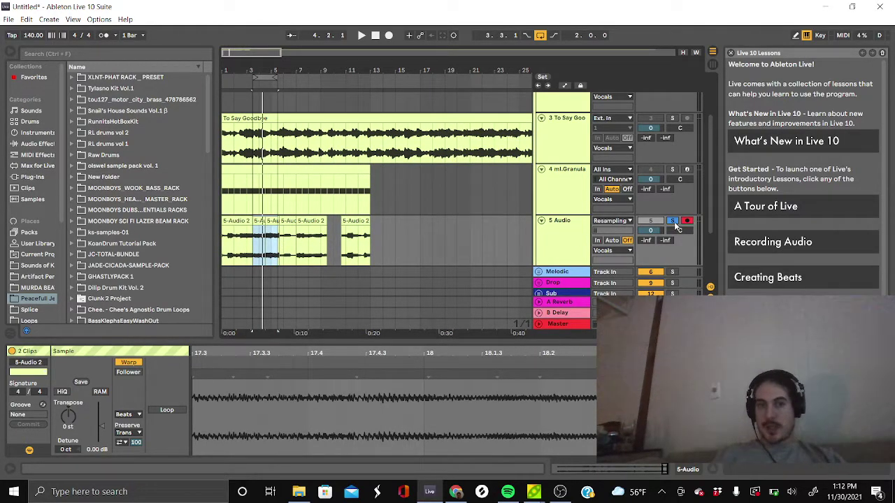
# Step: Bring the OBS Studio window to the front over Ableton and move it up and right
pyautogui.click(560, 492)
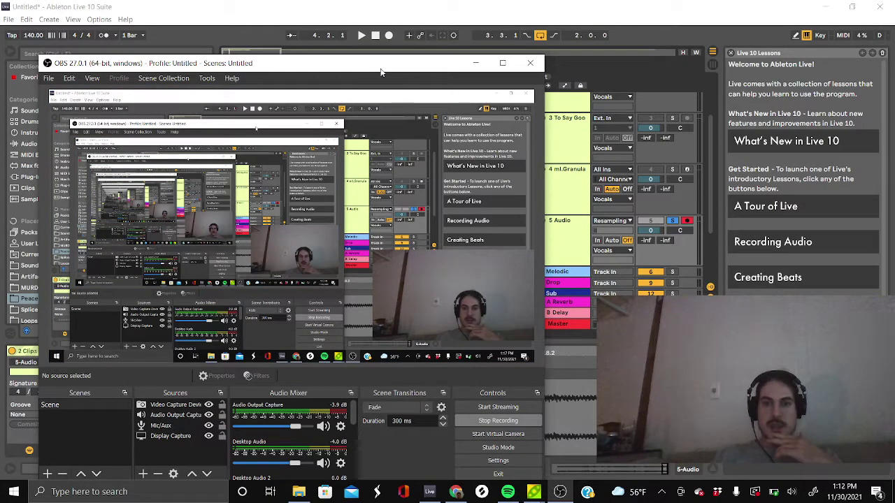
pyautogui.moveTo(376, 72); pyautogui.dragTo(402, 46)
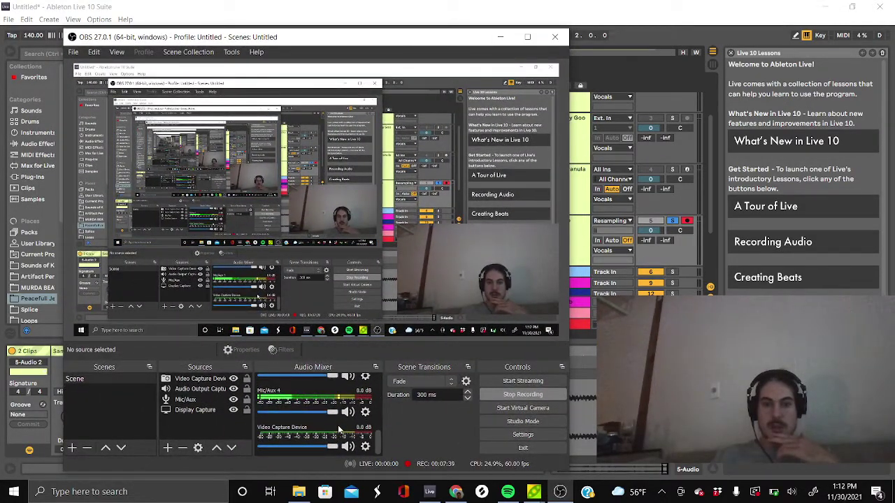